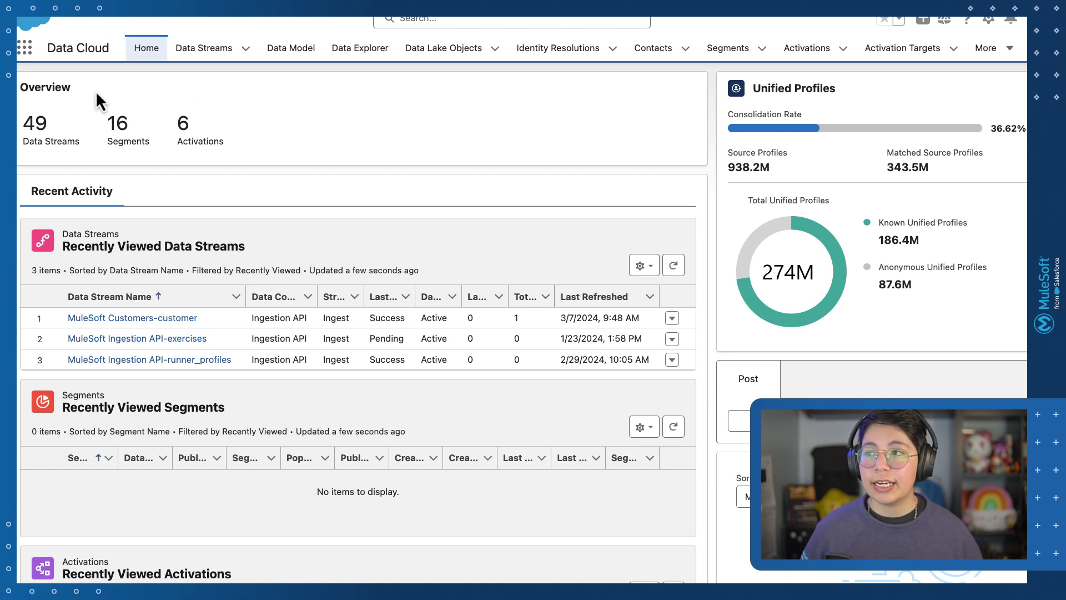
Leave the Data Cloud home for Salesforce Setup through the gear menu
click(988, 20)
Search Quick Find for 'app manag' and open the Lightning Experience App Manager
click(927, 62)
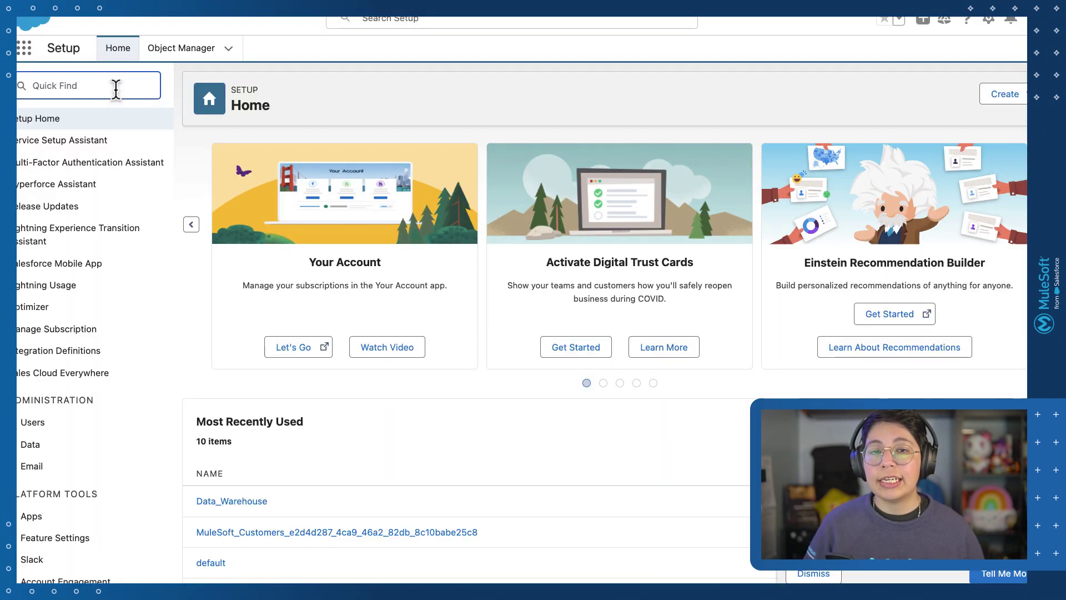
text(app)
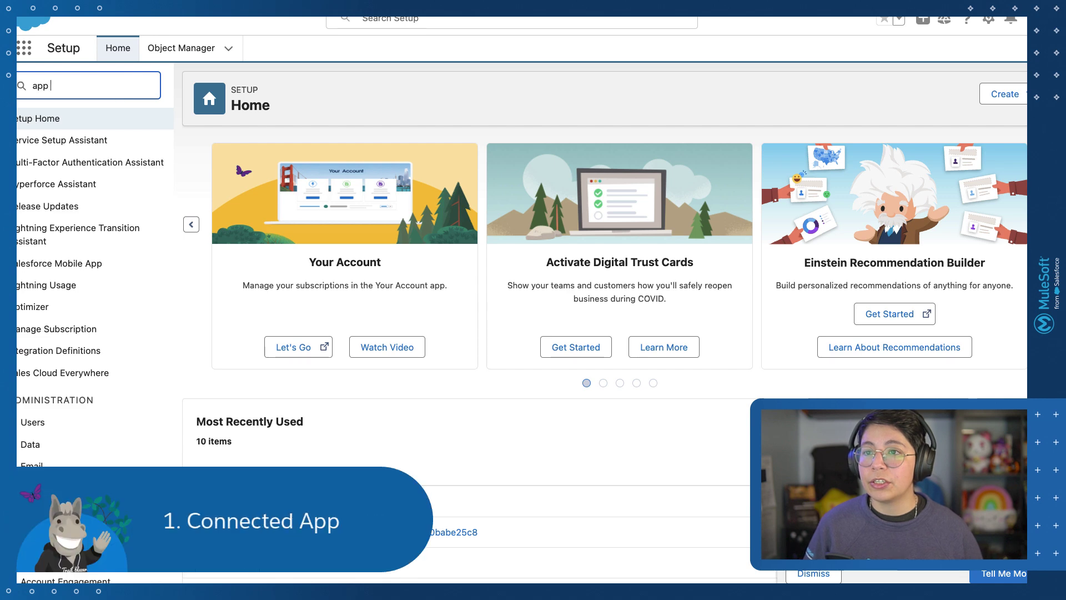
text( manag)
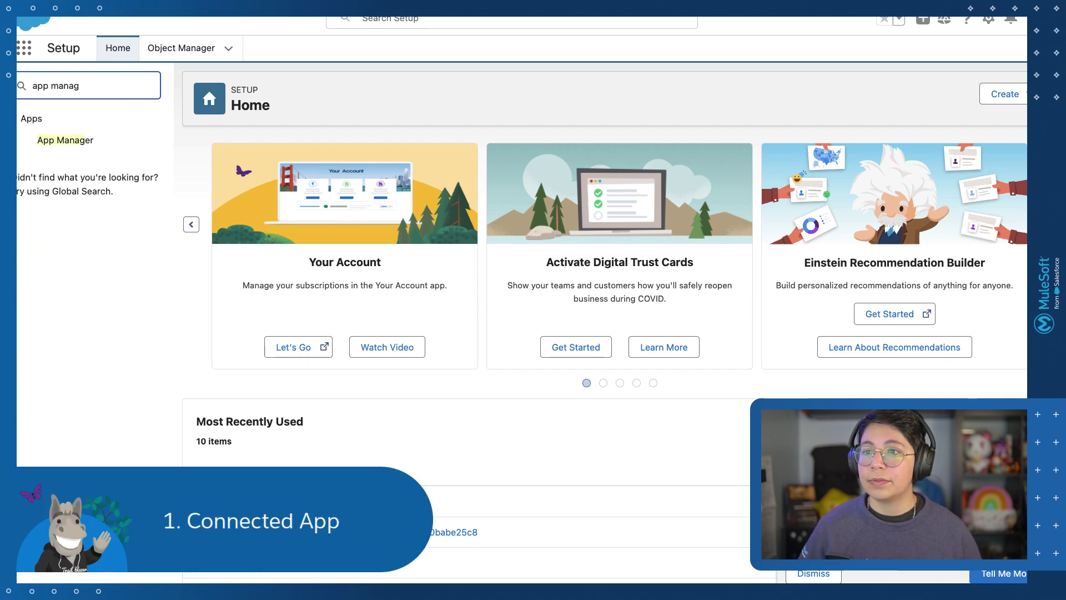
click(88, 141)
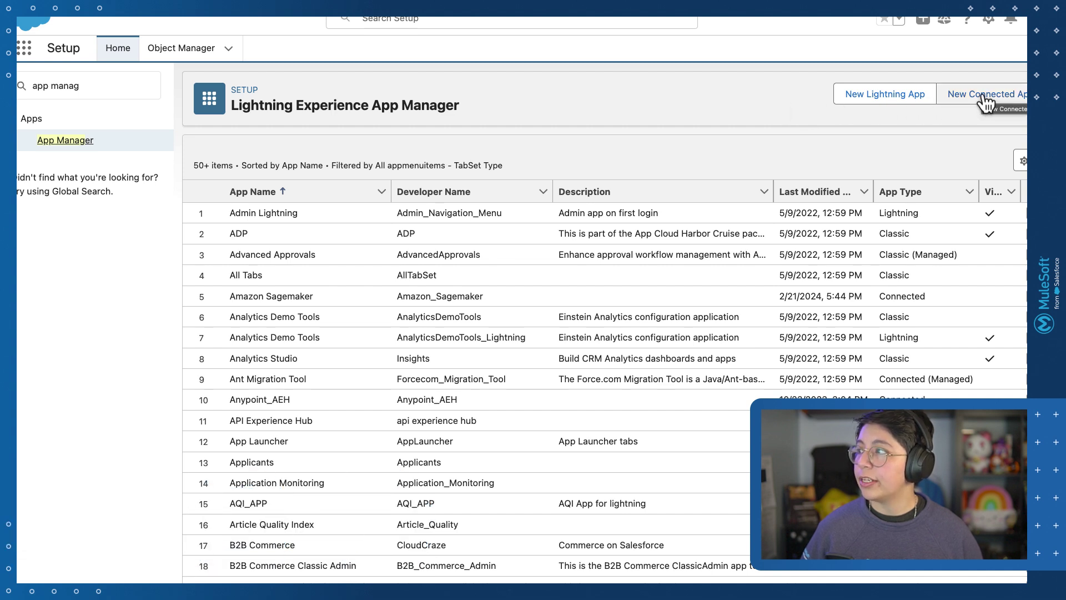
Create a new connected app named 'My Connected App' (API name My_Connected_App) and enter the contact e-mail
click(984, 98)
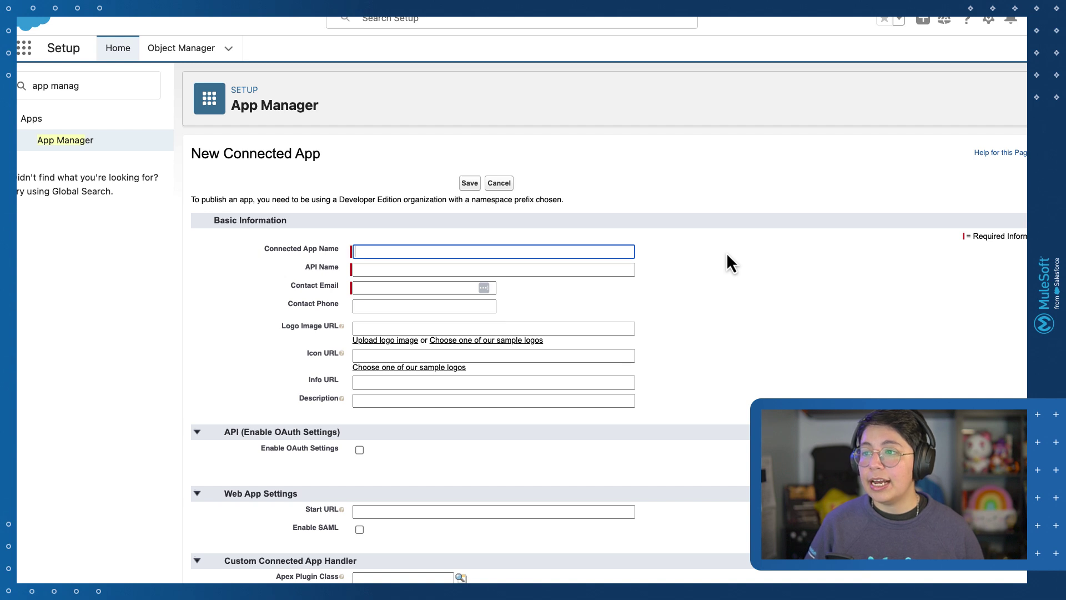
text(My)
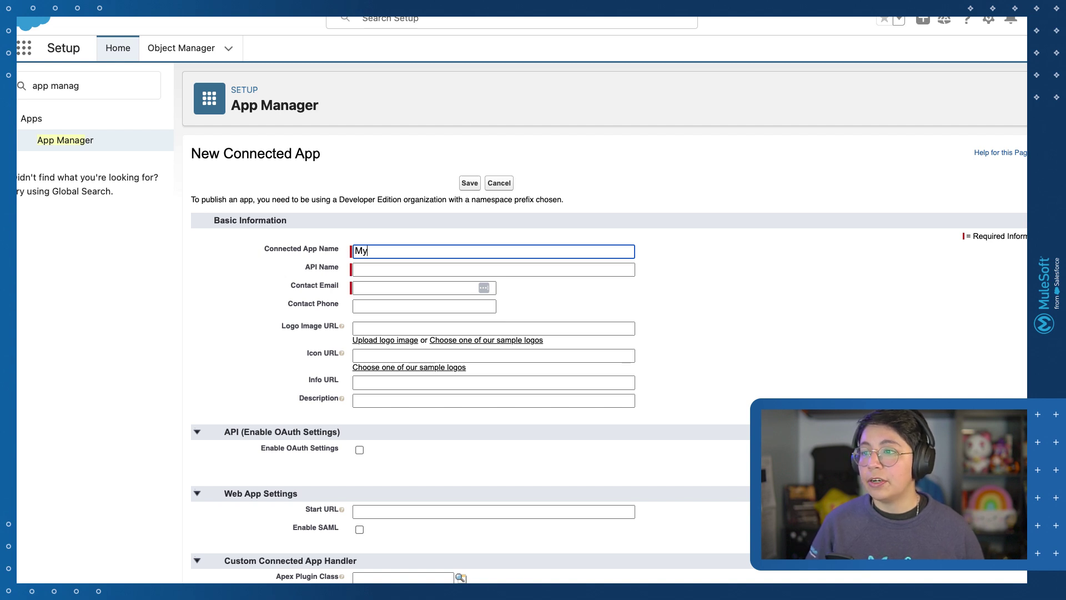
text( Conne)
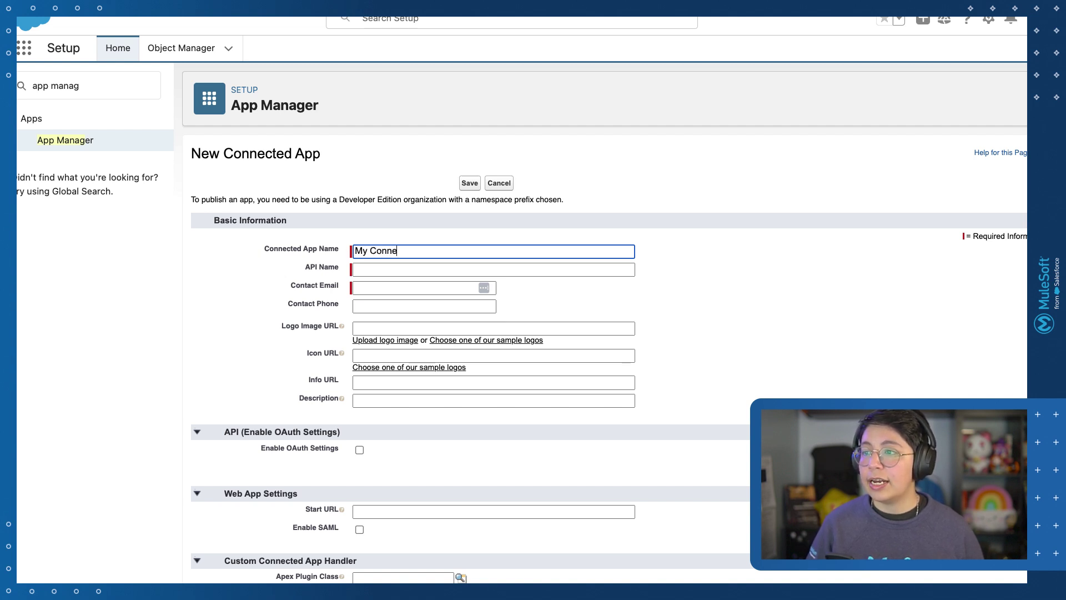
text(cted App)
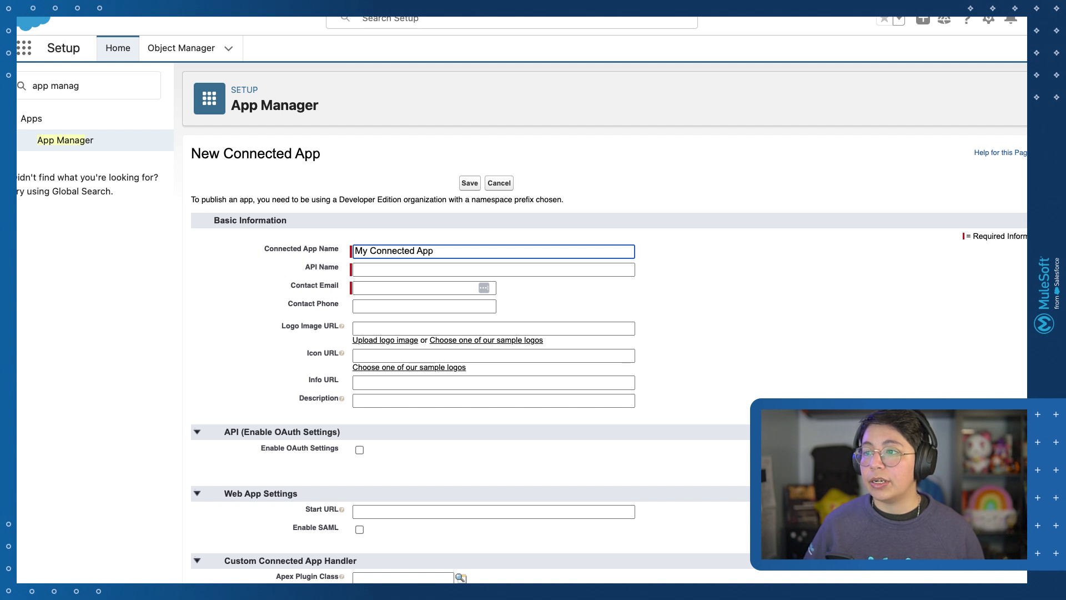
click(691, 285)
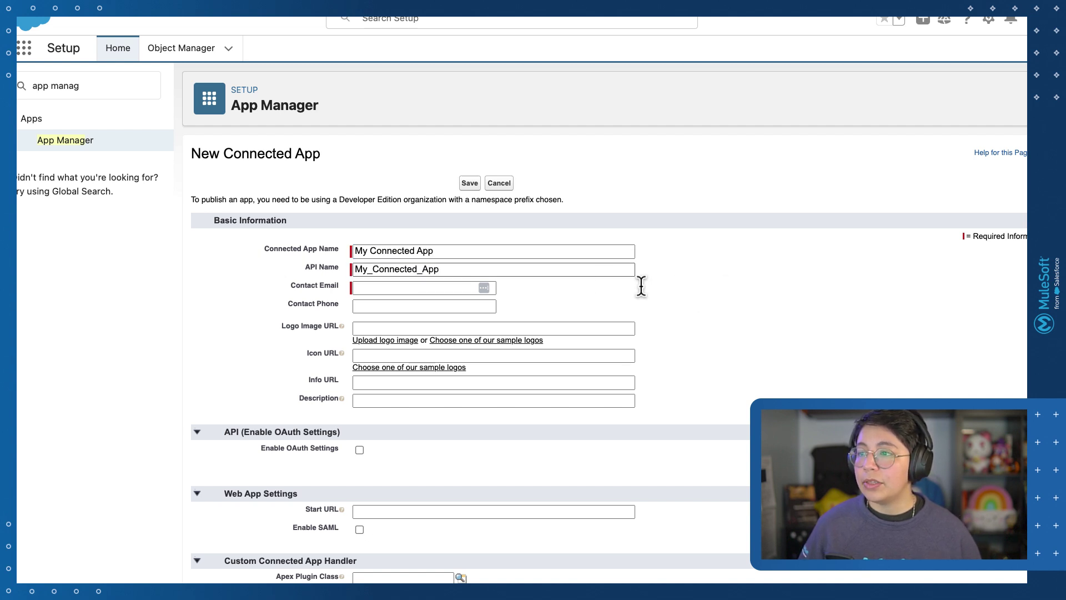
click(399, 288)
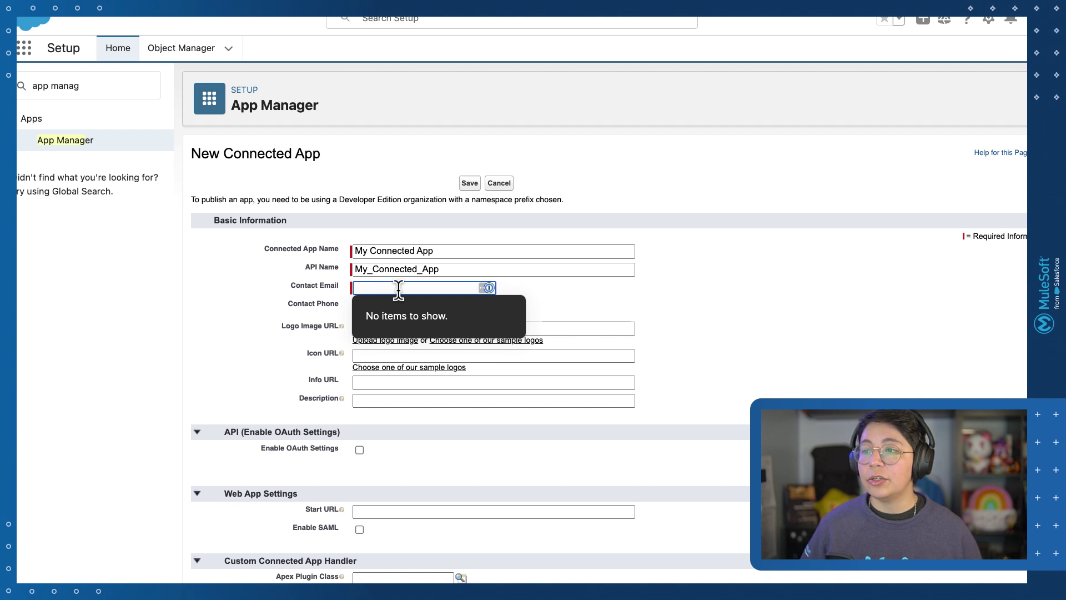
key(super+v)
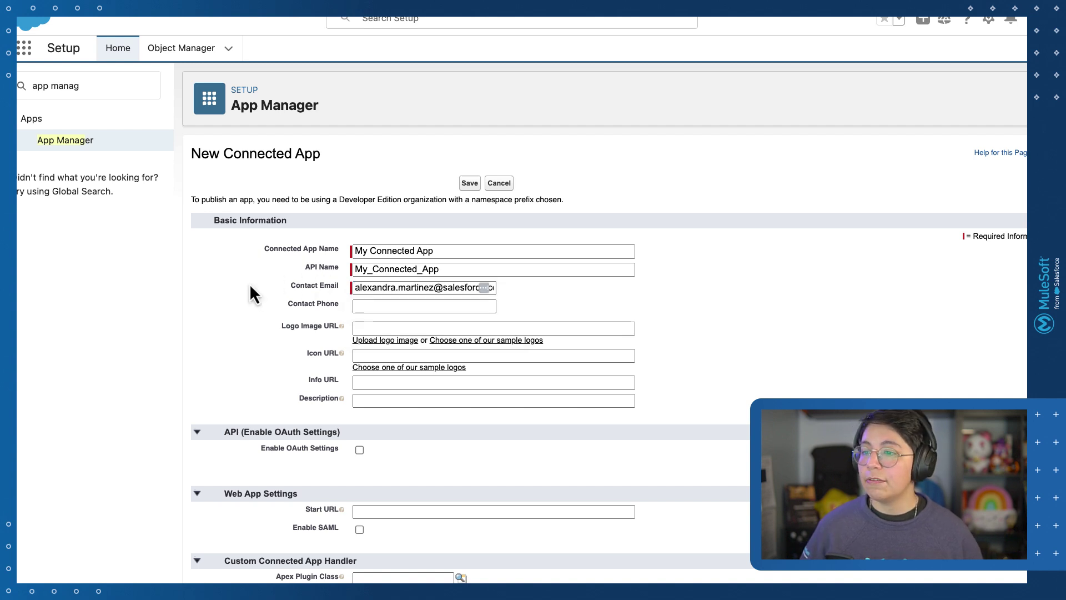
scroll(250, 289, down, 5)
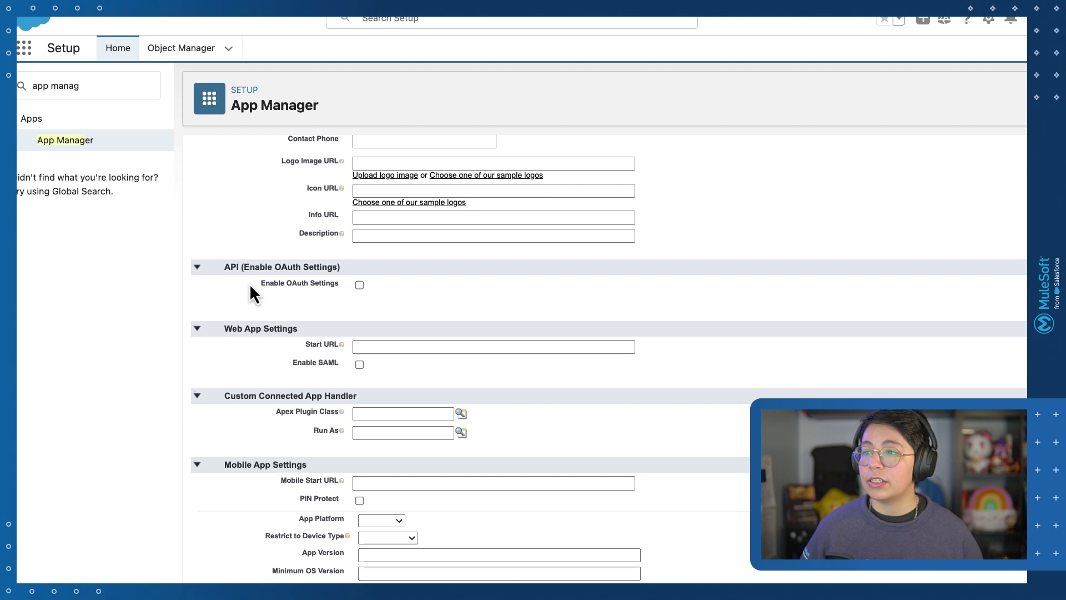
click(359, 285)
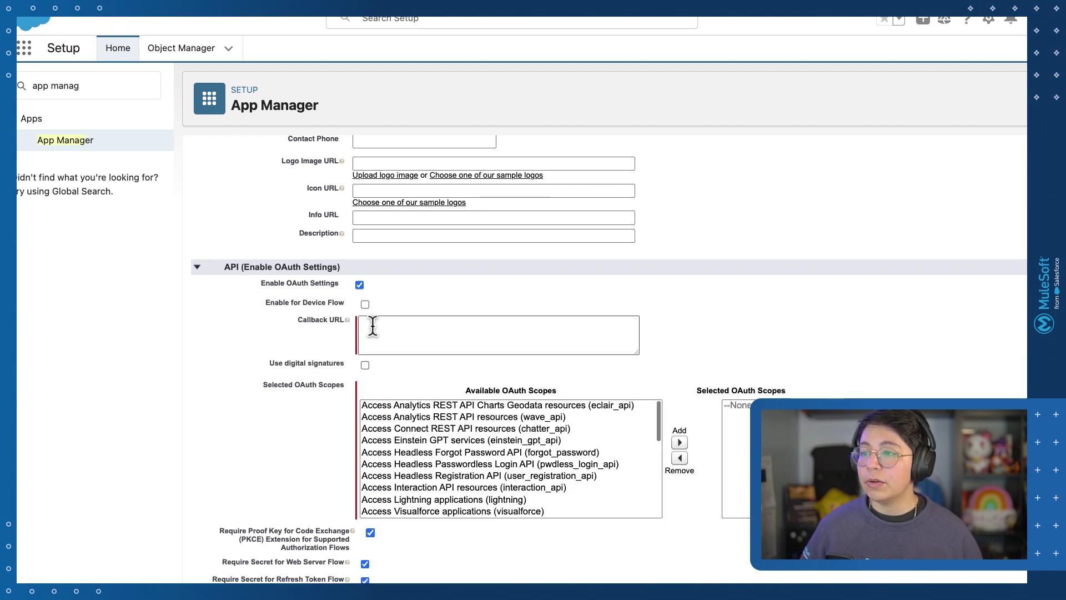
mouse_move(347, 322)
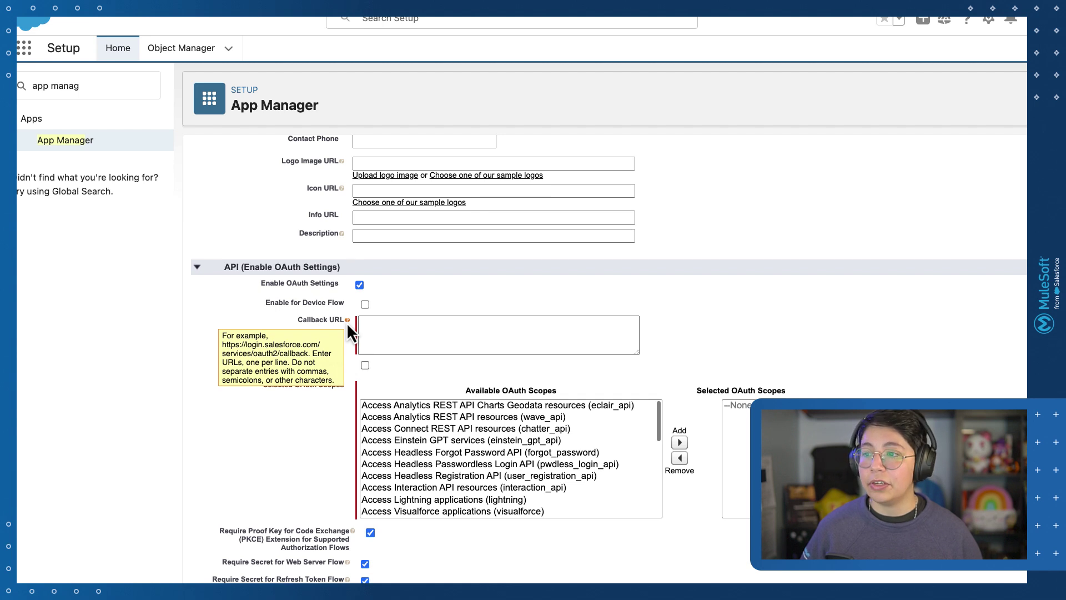
text(https://login.salesforce.com/services/oauth2/callback)
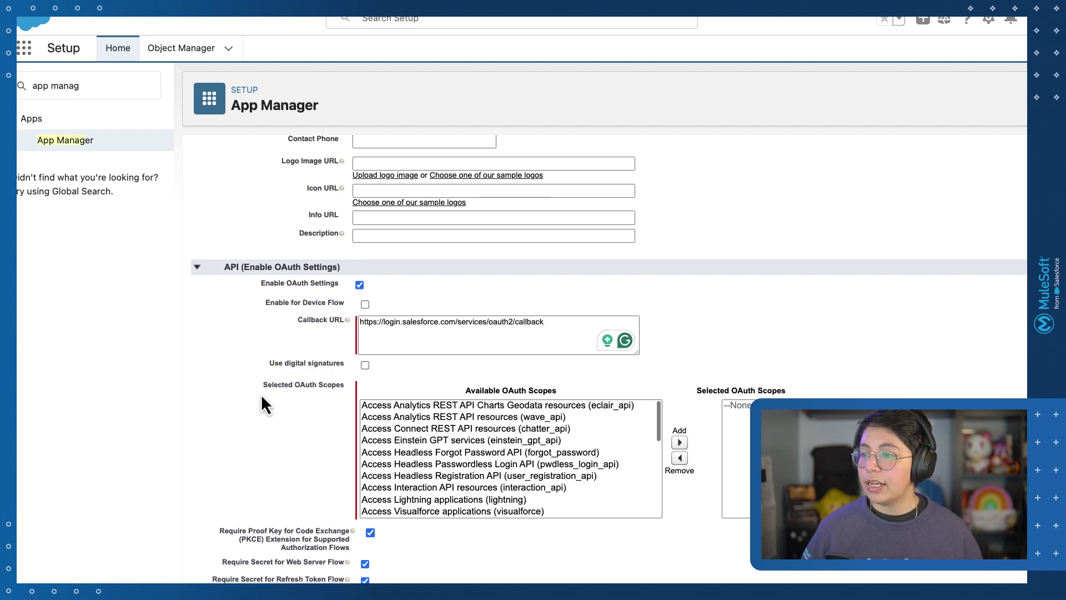
scroll(271, 395, down, 5)
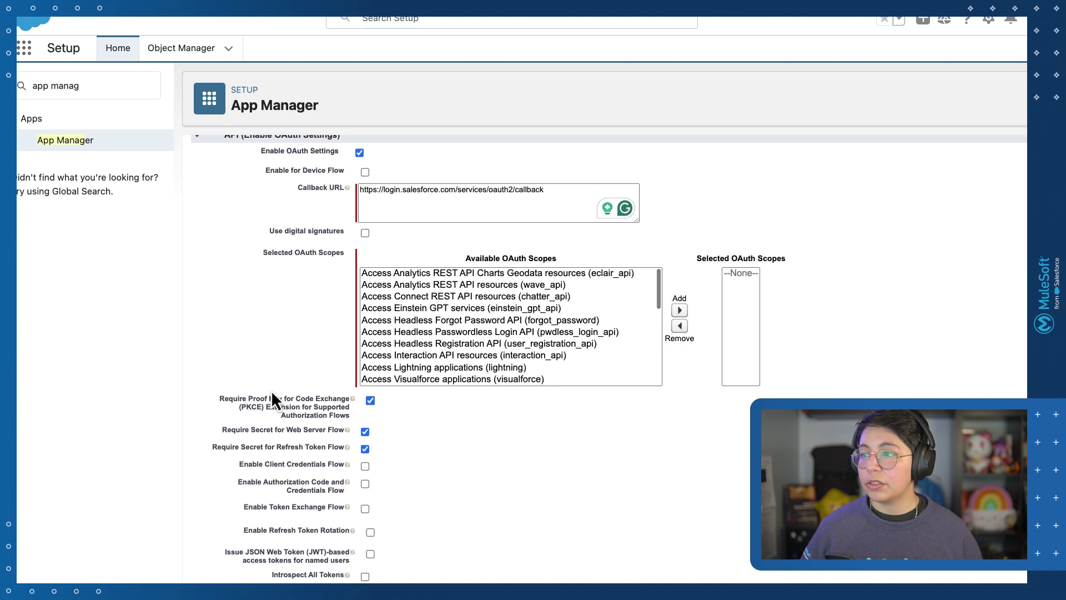
scroll(481, 302, up, 1)
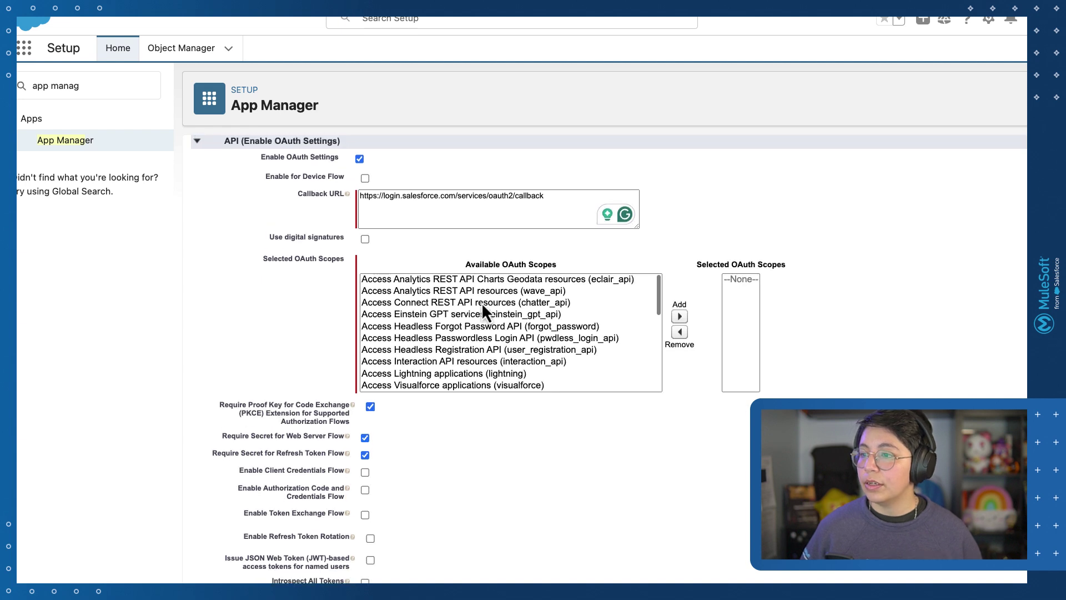
Add the Interaction API, cdp_api, Calculated Insight and Identity Resolution OAuth scopes
click(375, 362)
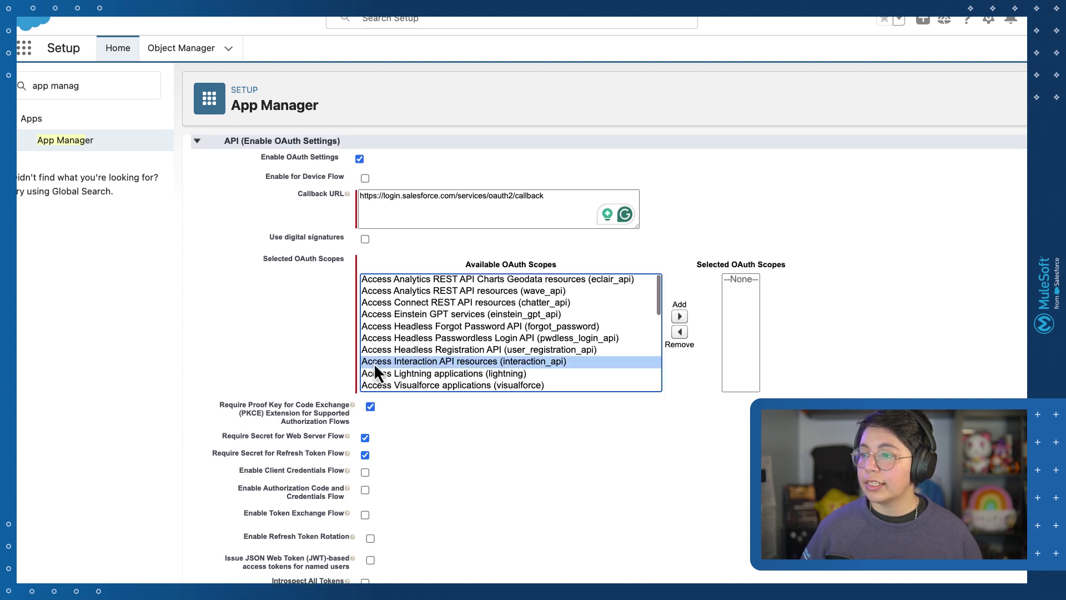
click(679, 317)
scroll(500, 333, down, 2)
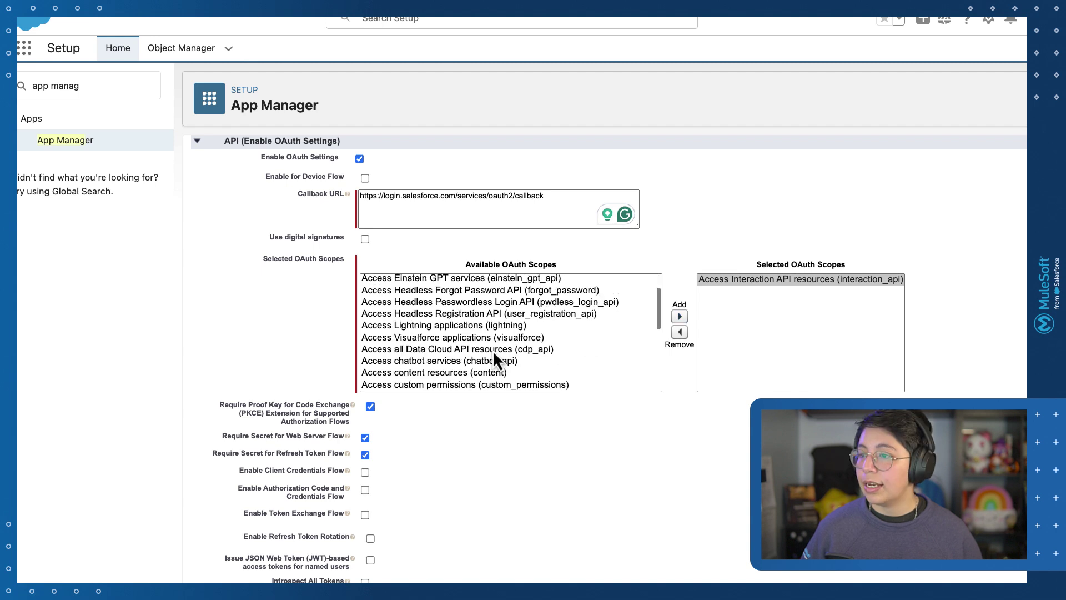
click(442, 350)
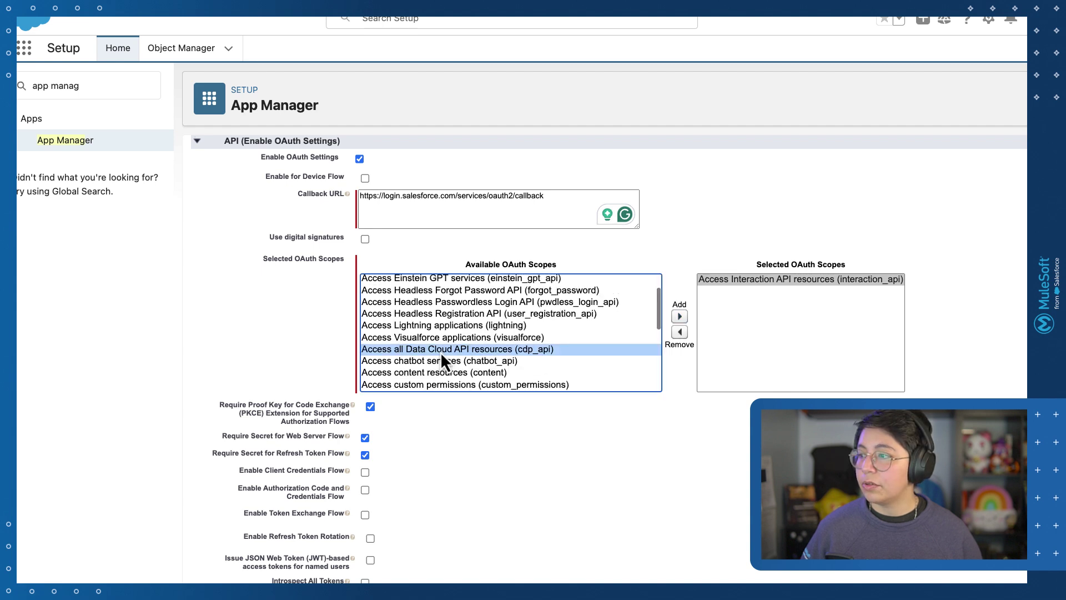
click(679, 316)
scroll(629, 311, down, 5)
click(630, 295)
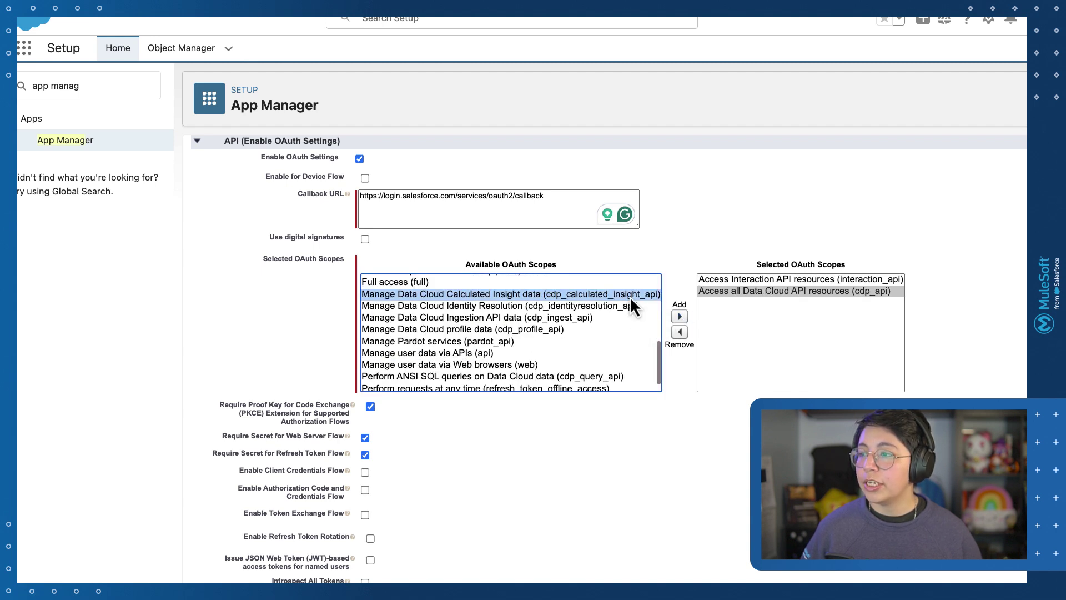
click(679, 317)
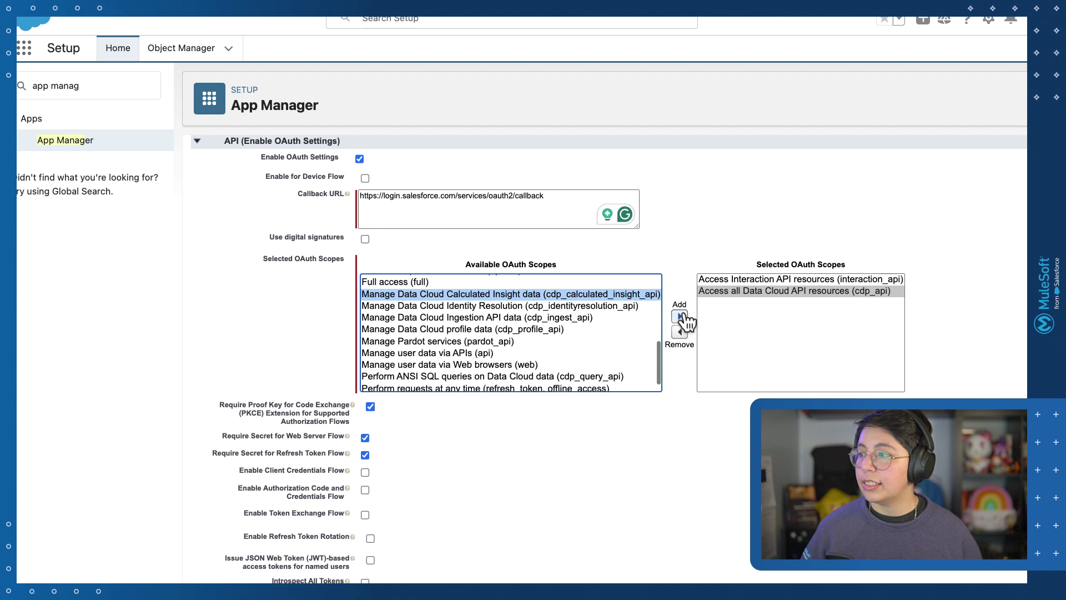
click(635, 294)
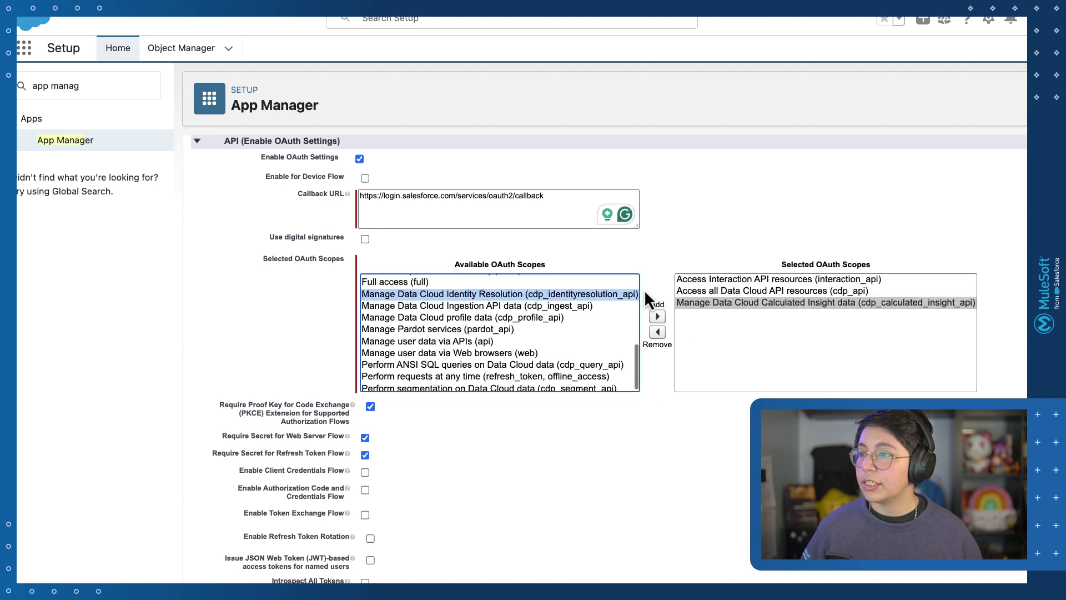
click(658, 317)
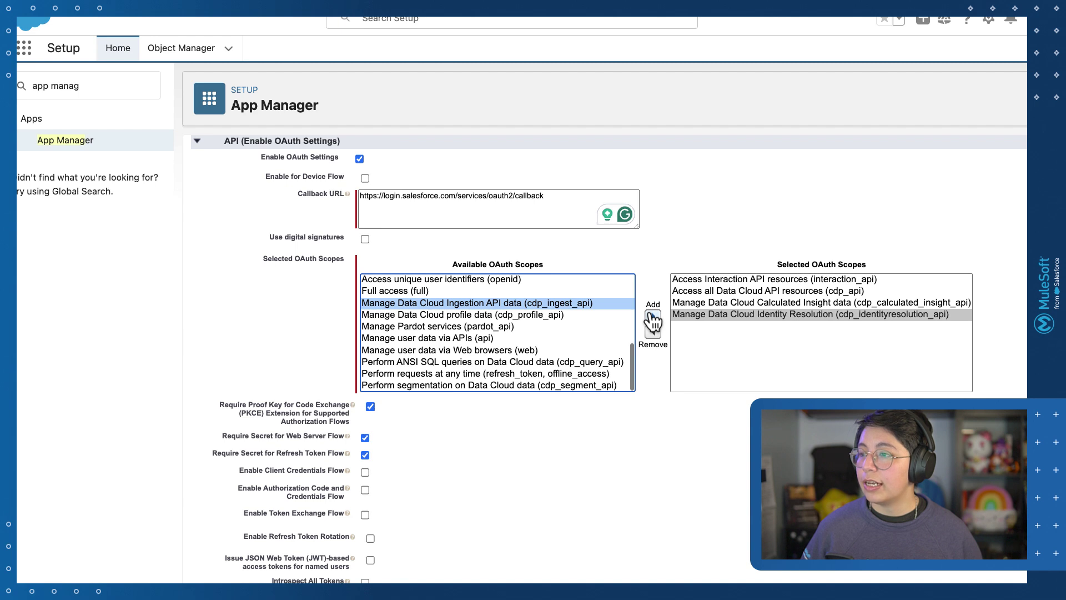
Add the Ingestion API, cdp_profile_api, web, cdp_query_api and cdp_segment_api scopes
click(653, 320)
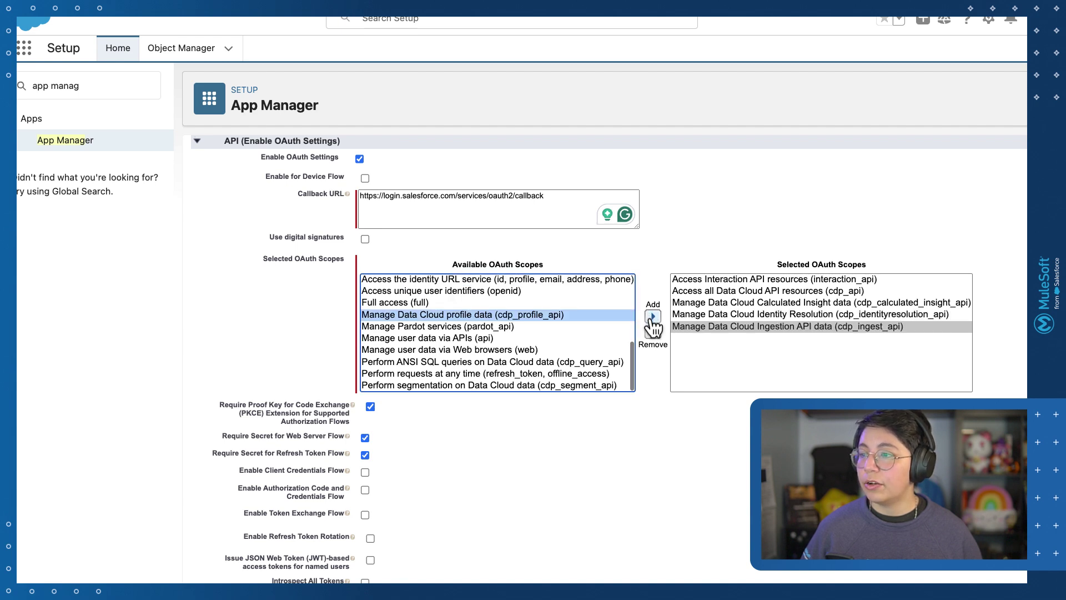
click(653, 318)
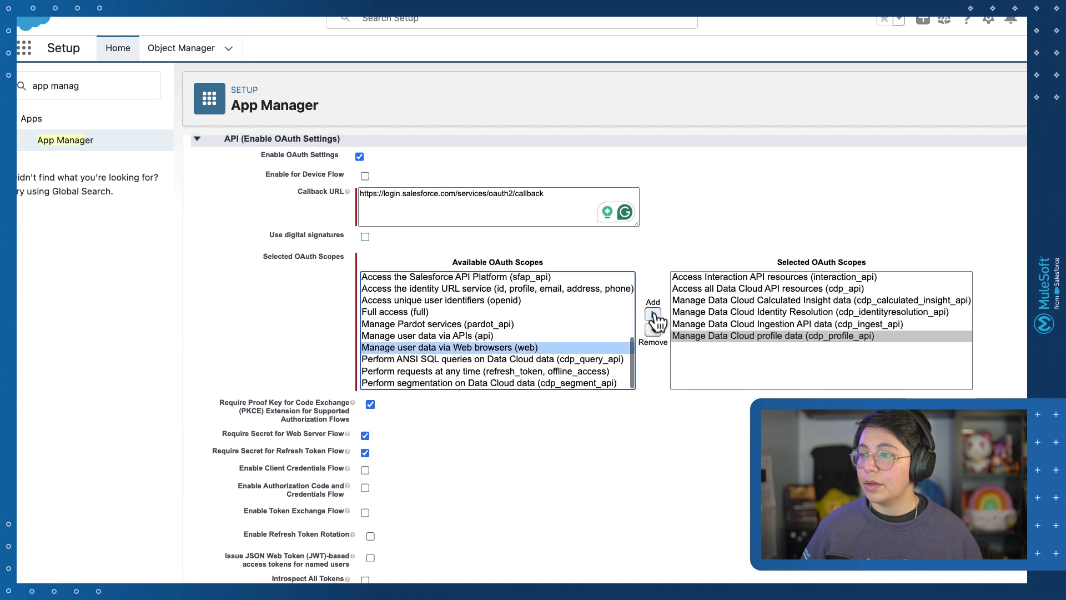
click(655, 317)
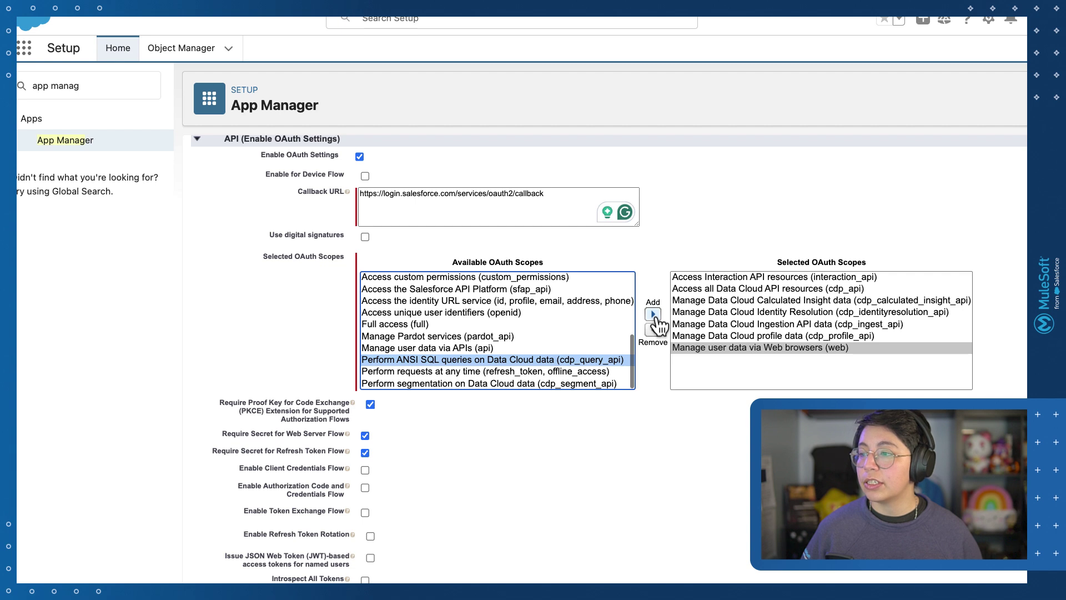
click(655, 316)
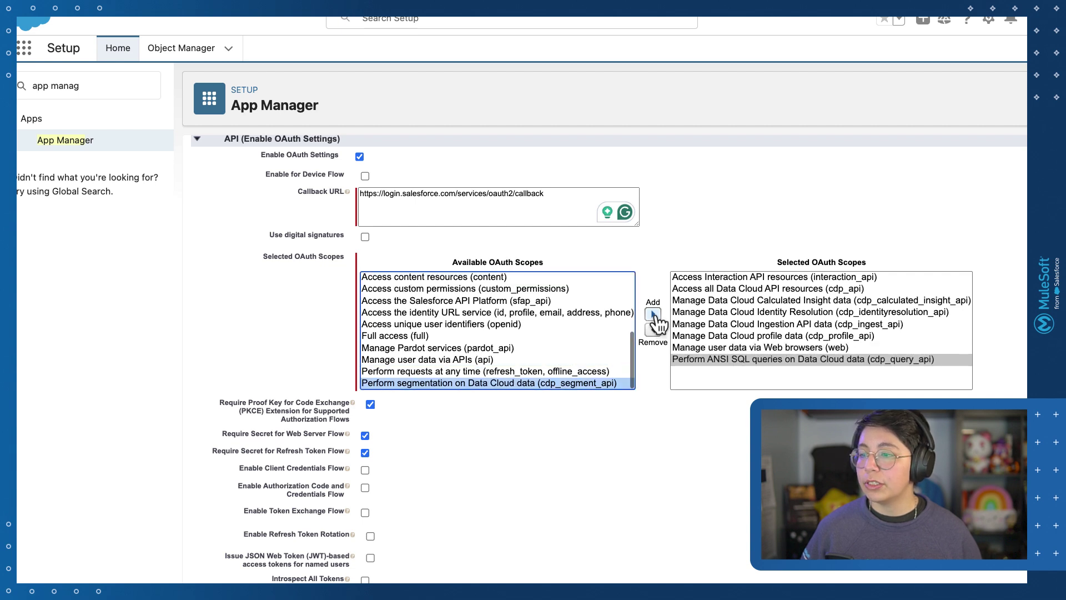
click(654, 316)
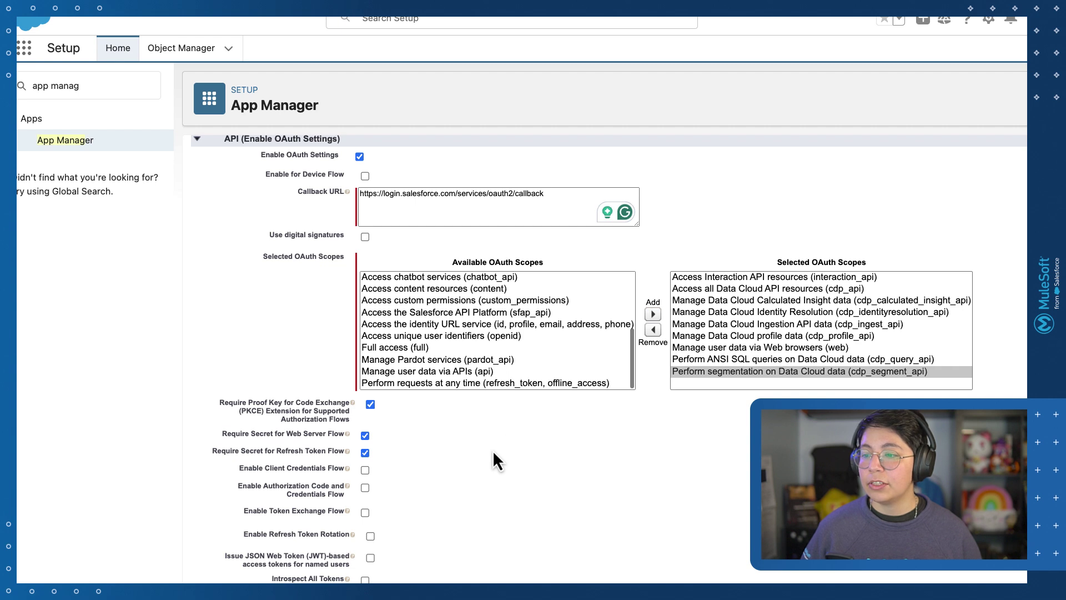
Turn on Client Credentials Flow, accept its access warning, and save the connected app
scroll(492, 453, down, 5)
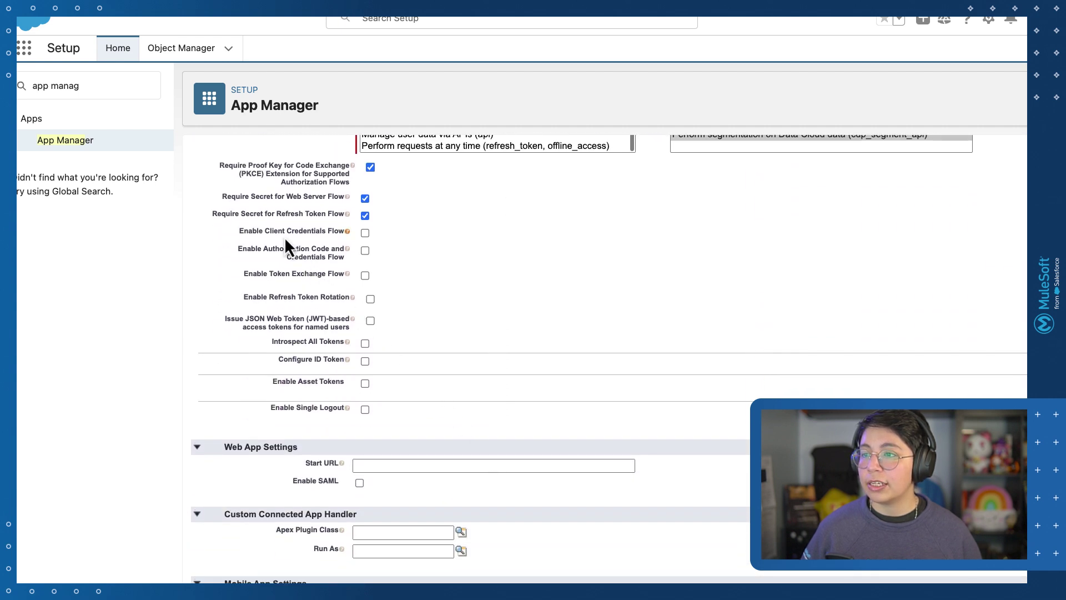
click(365, 233)
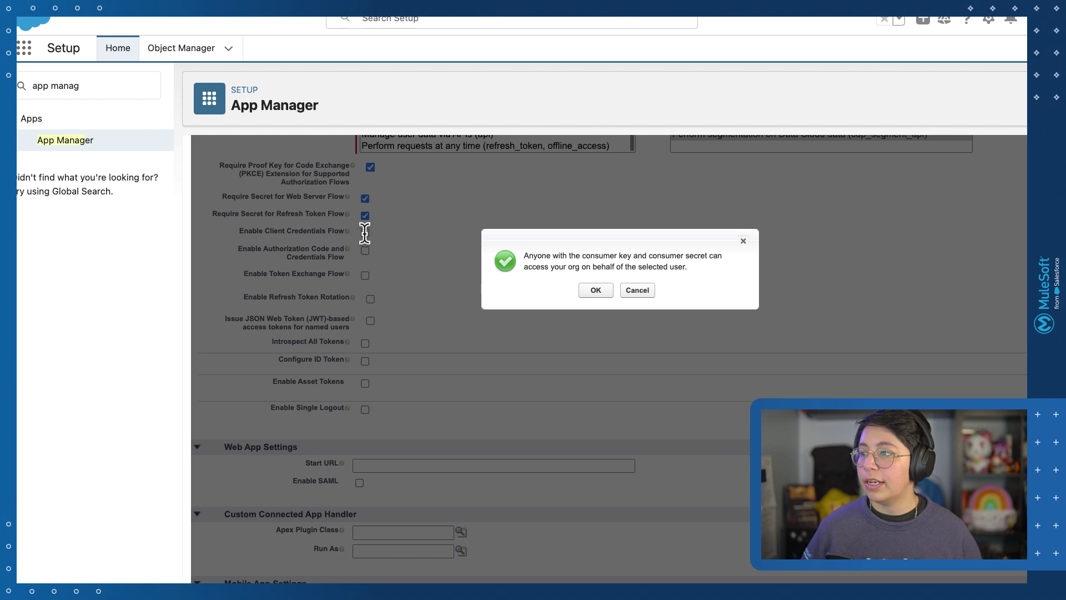
click(594, 291)
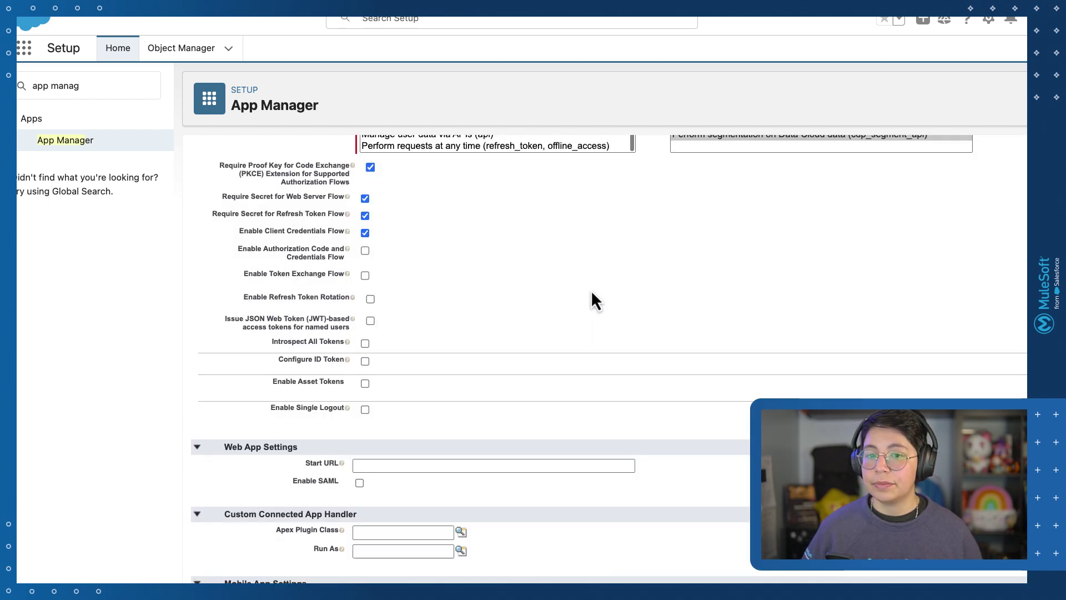
scroll(746, 309, down, 5)
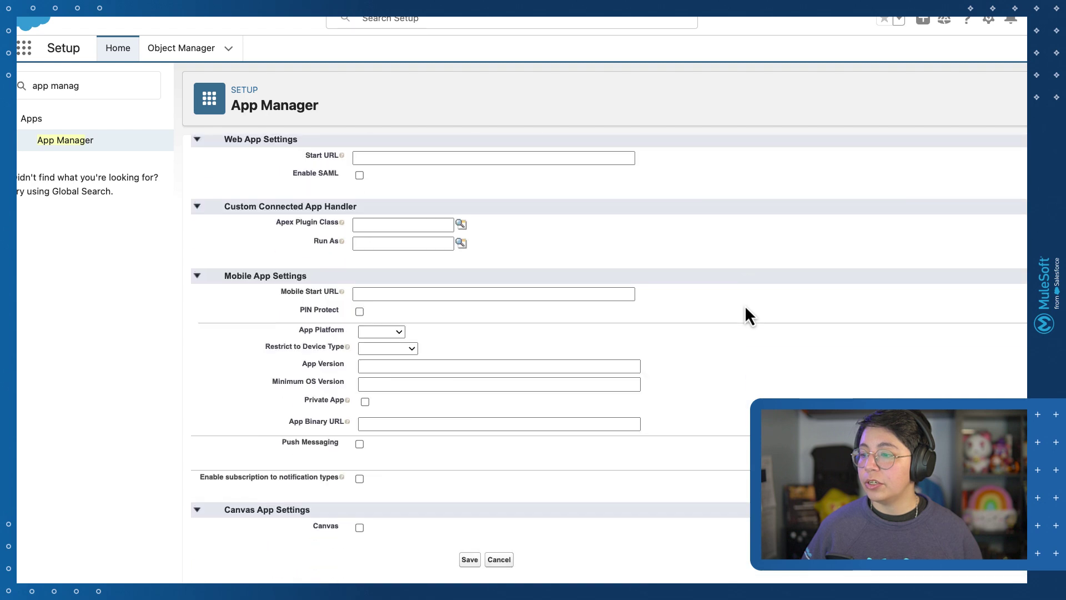
click(469, 559)
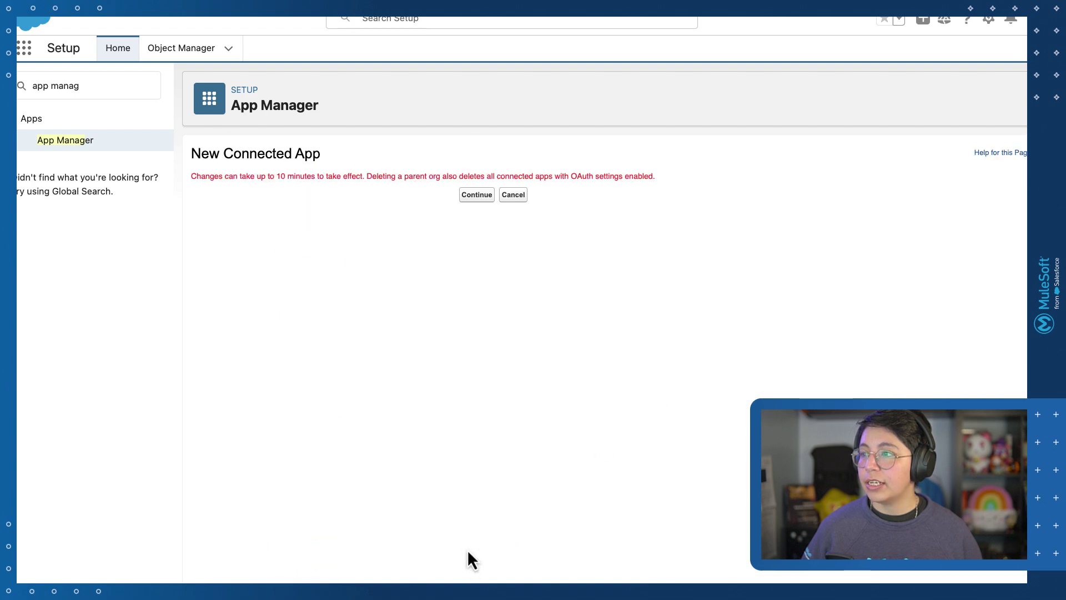
Continue past the save notice to My Connected App's detail page
click(476, 202)
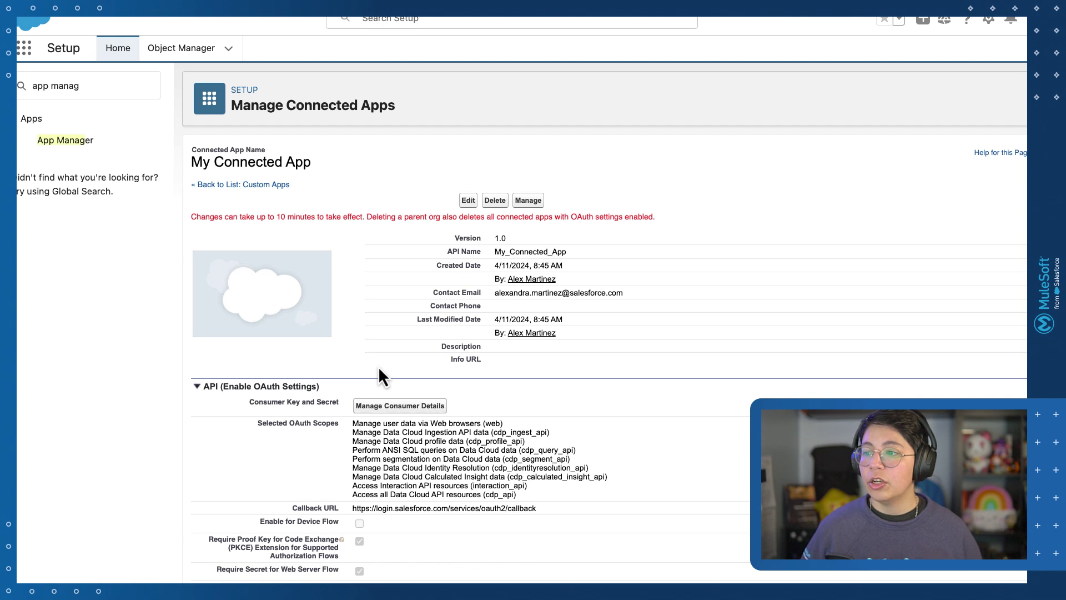
Open Manage Consumer Details and enter the emailed verification code
click(368, 411)
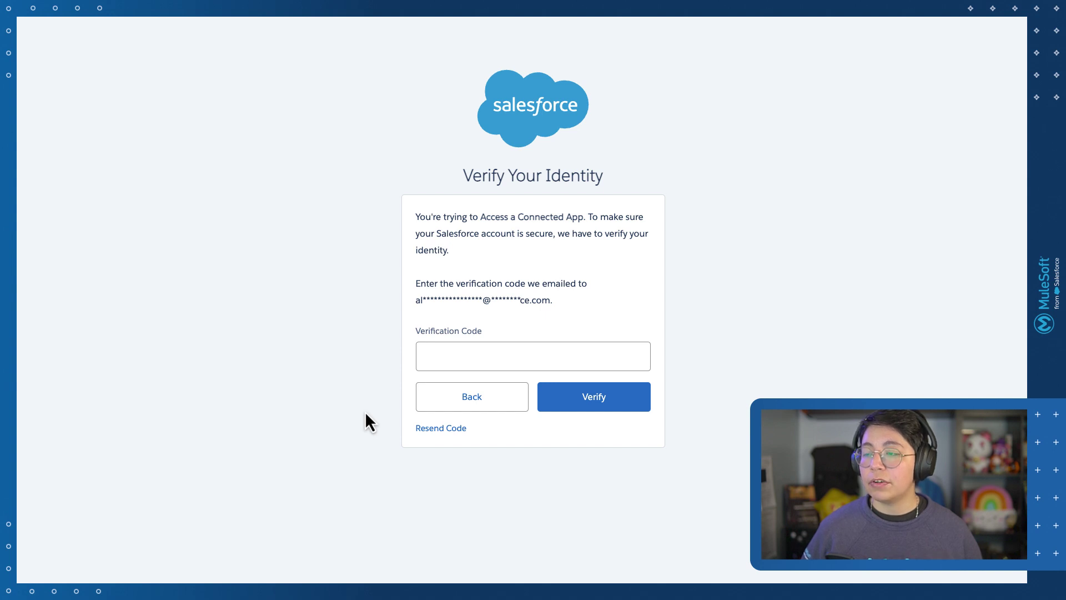
click(441, 359)
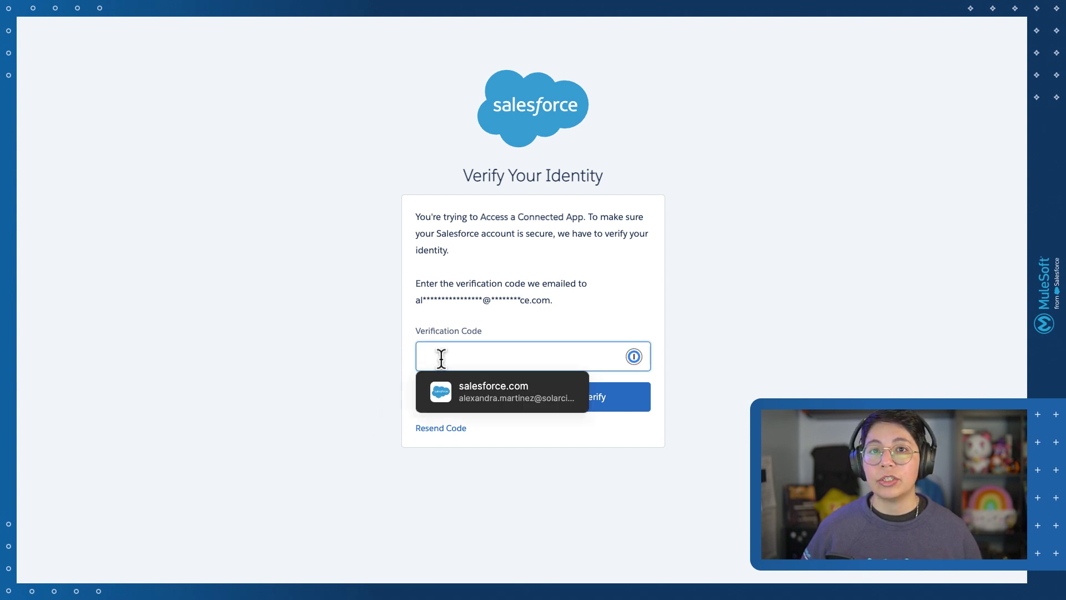
key(super+v)
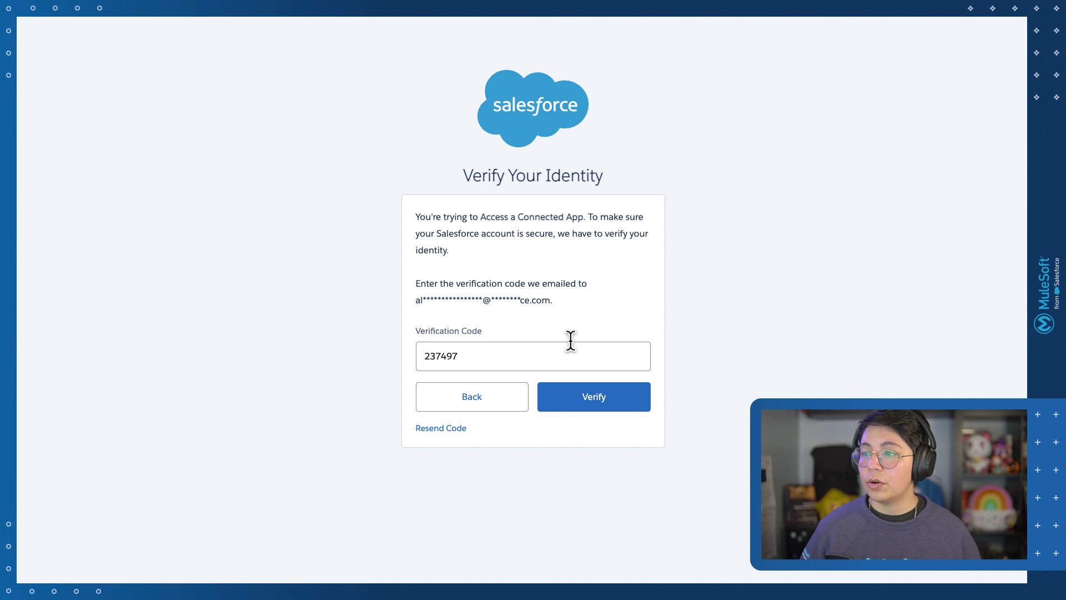
Submit the verification code and generate a staged consumer key and secret
click(587, 399)
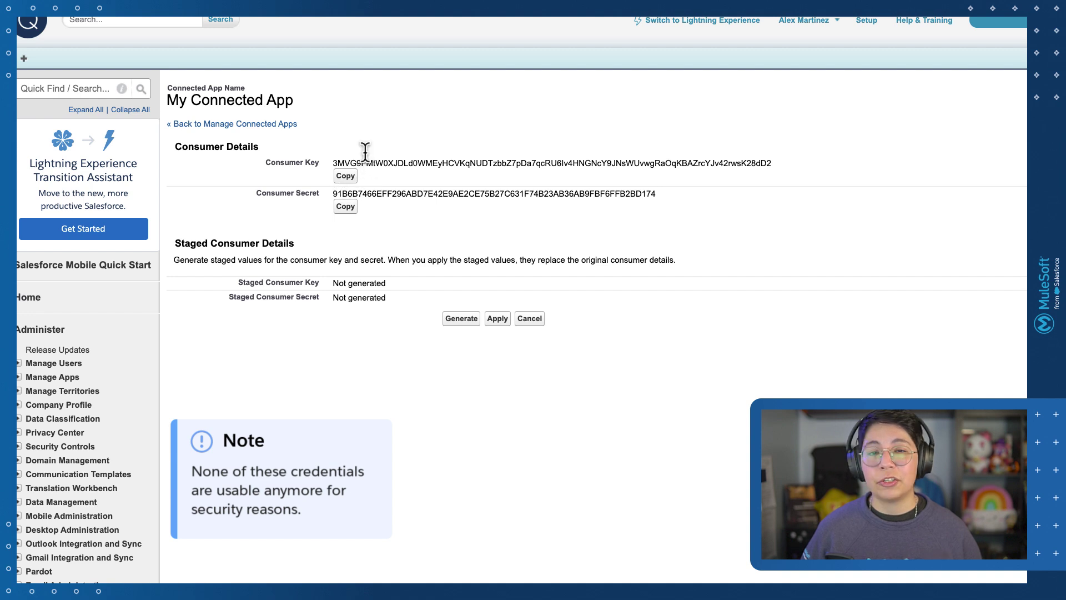
click(460, 320)
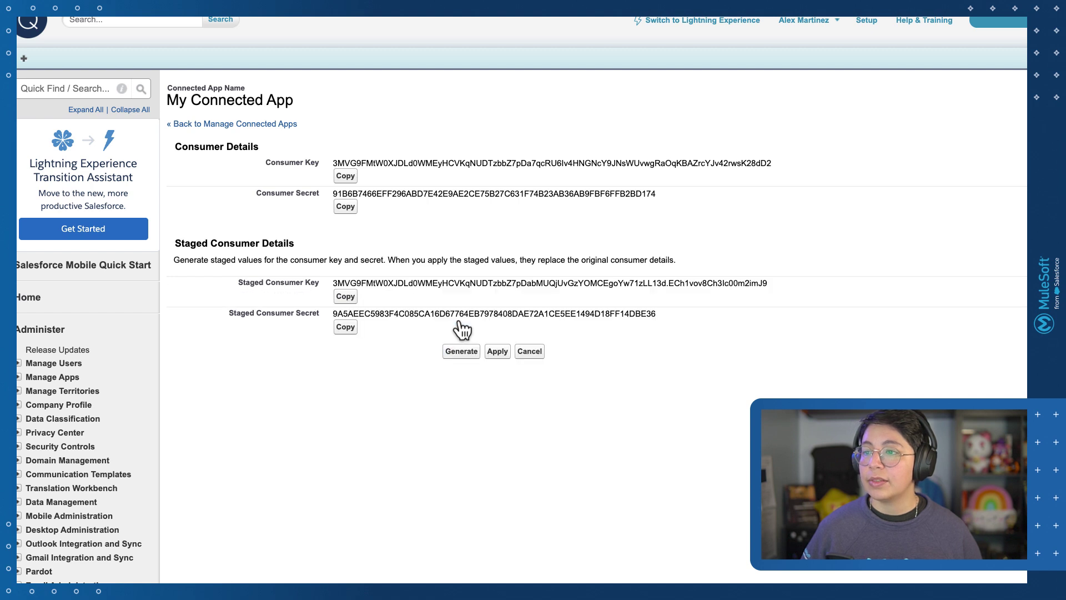
Apply the staged consumer key and secret, confirming replacement of the originals
click(498, 355)
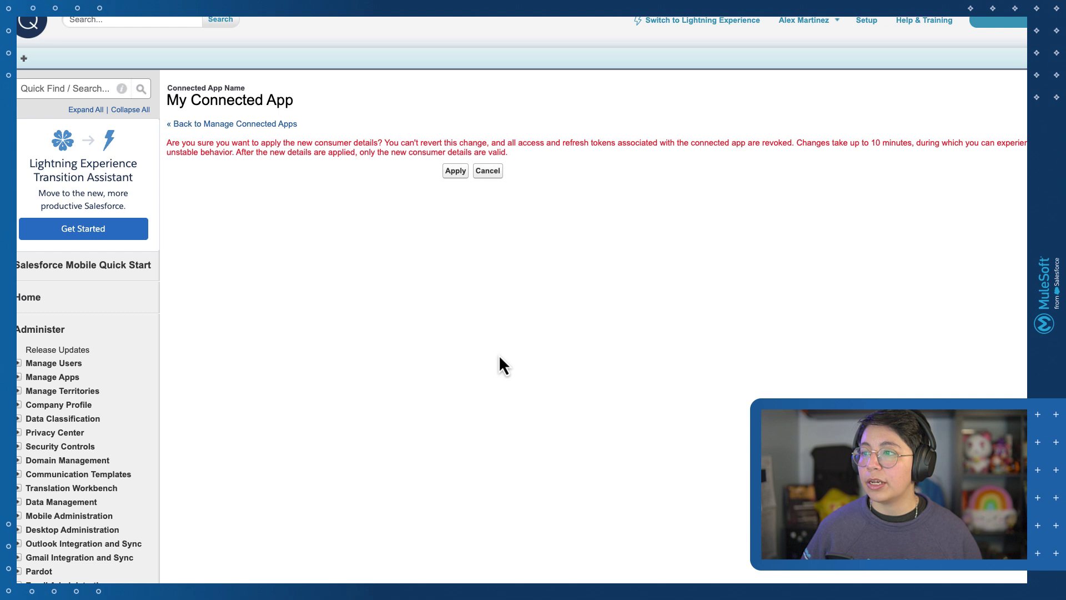
click(455, 171)
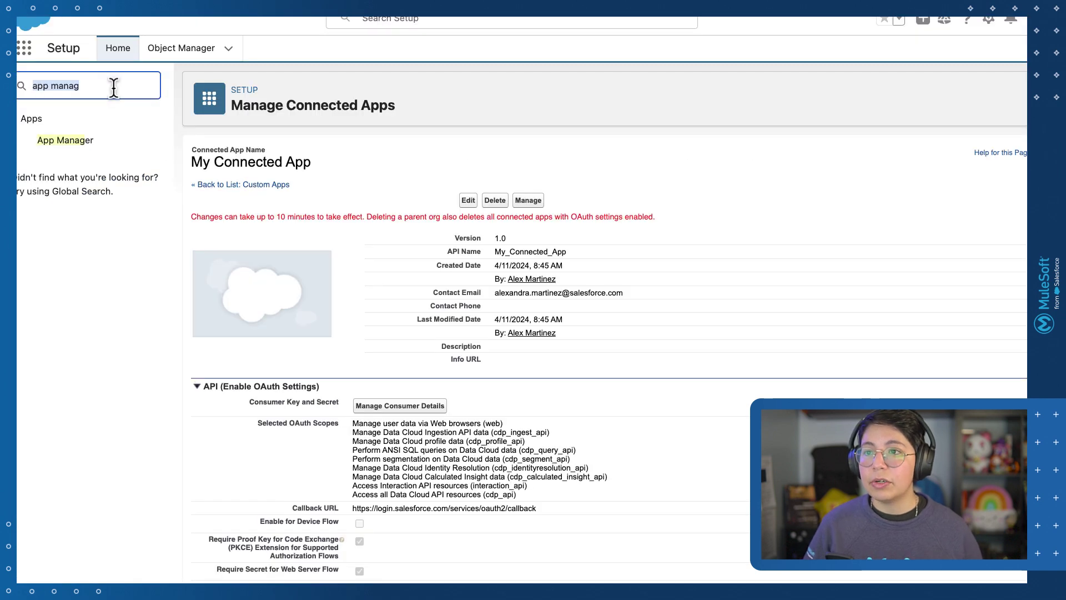
Search Setup for 'oath and open' and bring up the OAuth and OpenID Connect Settings page to review allowed flows
text(o)
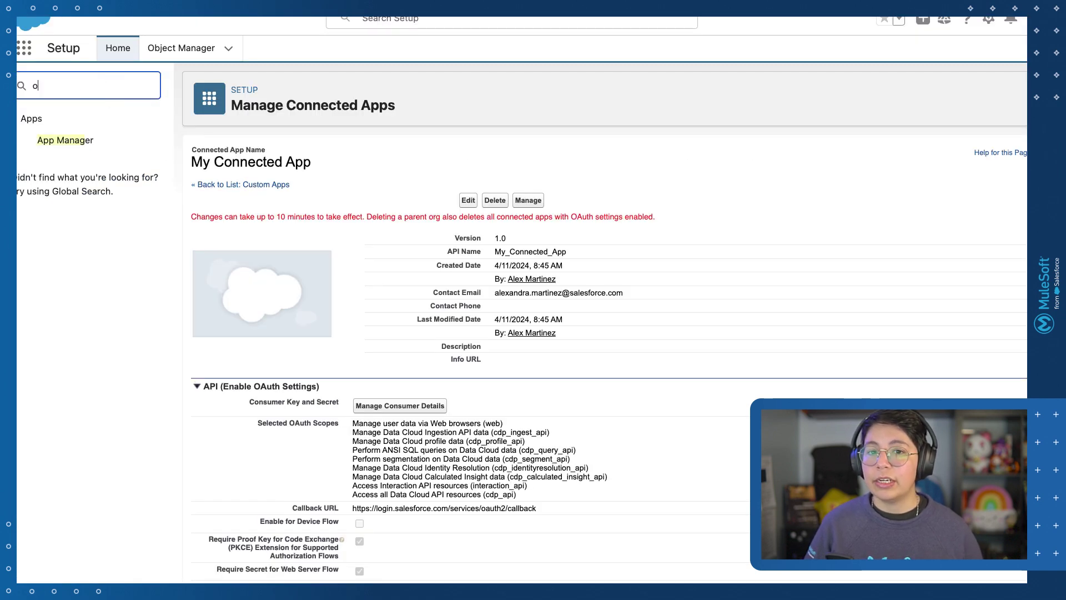
text(ath)
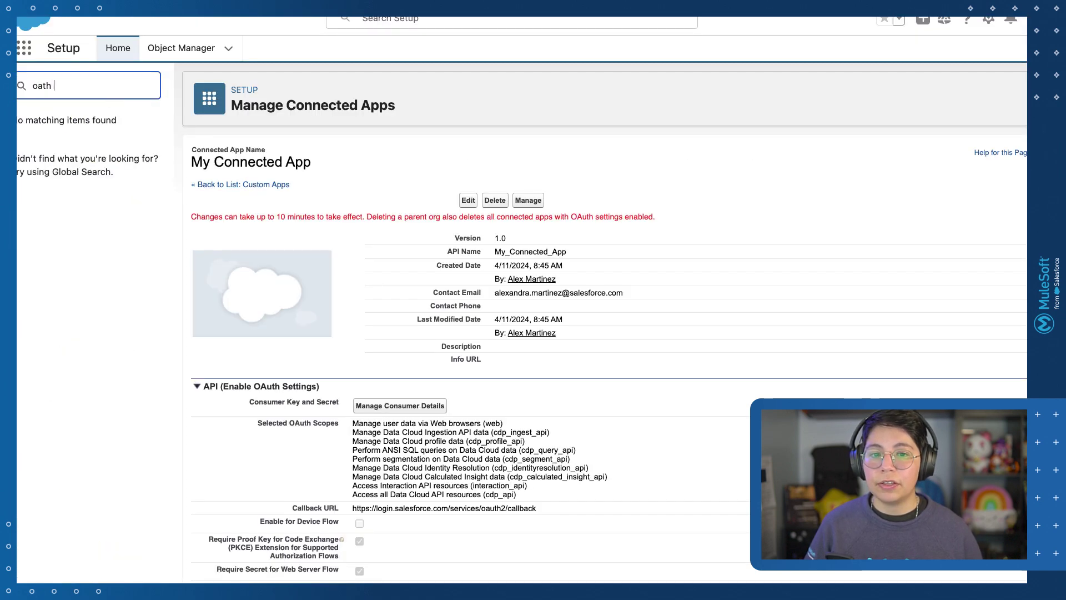
text( and open)
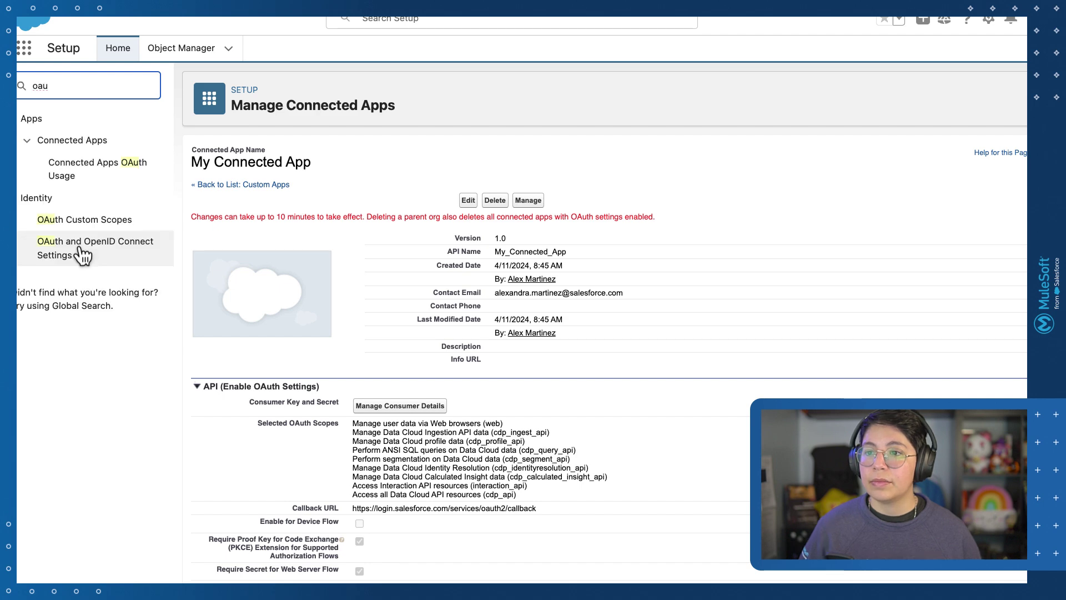
click(61, 255)
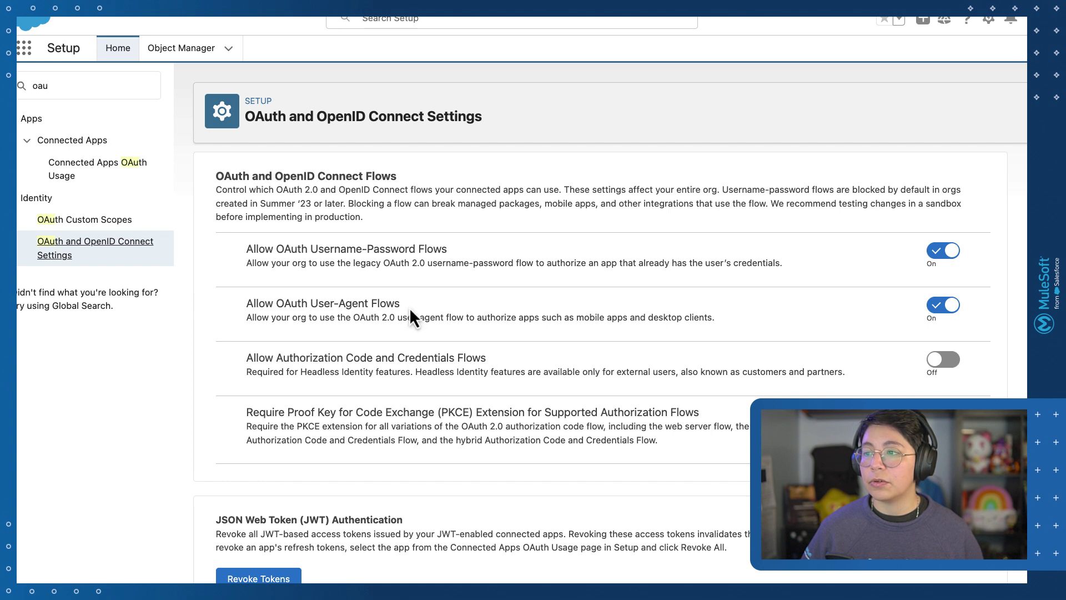
Find Ingestion API in Setup via 'ingest' and create a connector named 'My Ingestion API'
click(106, 80)
key(ctrl+a)
text(i)
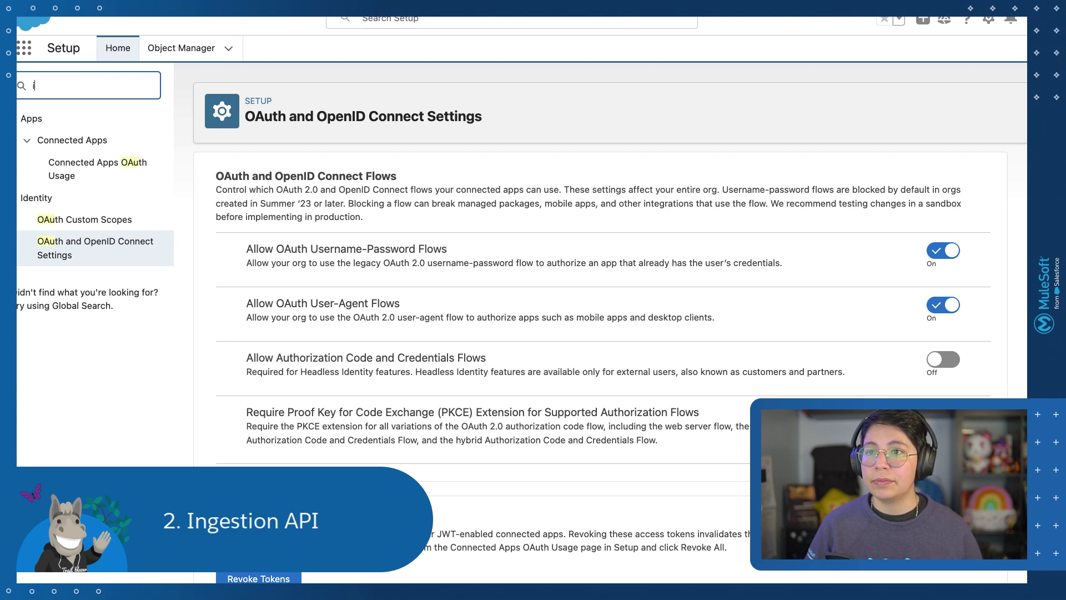
text(ngest)
click(85, 164)
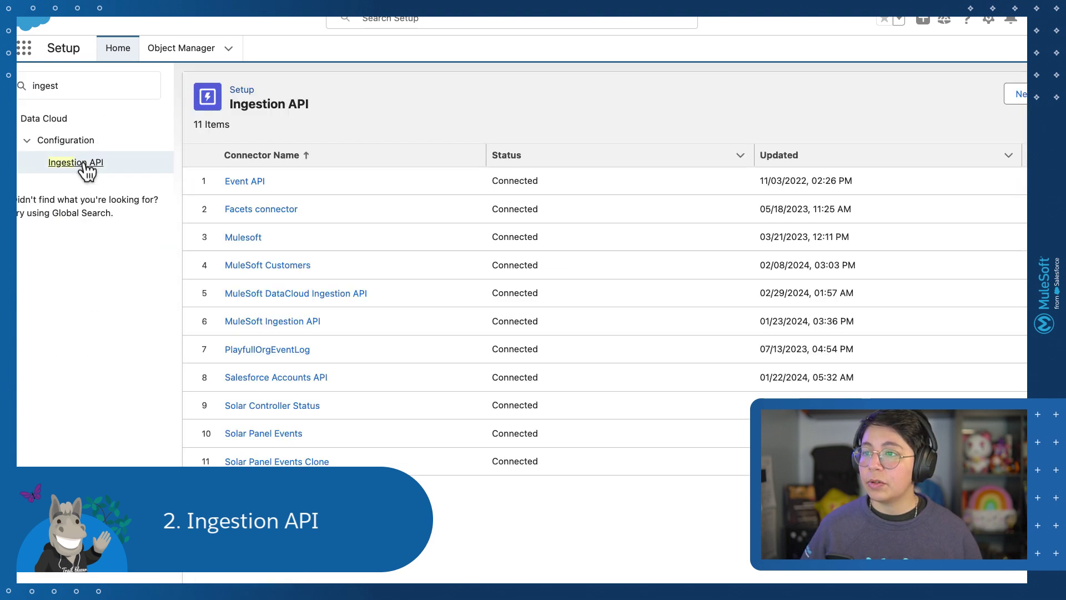
click(1018, 98)
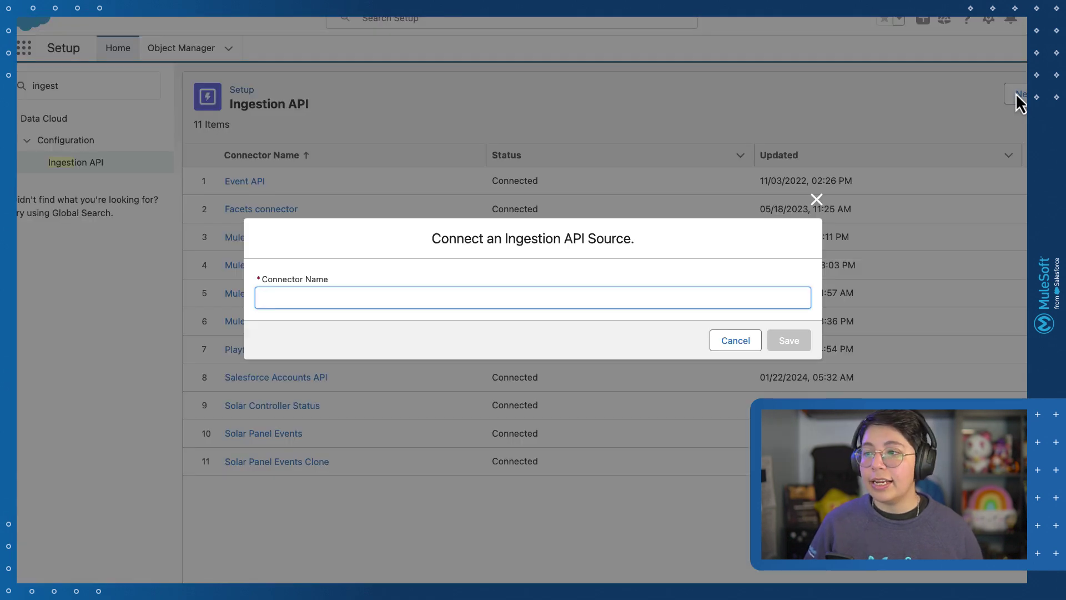
text(My )
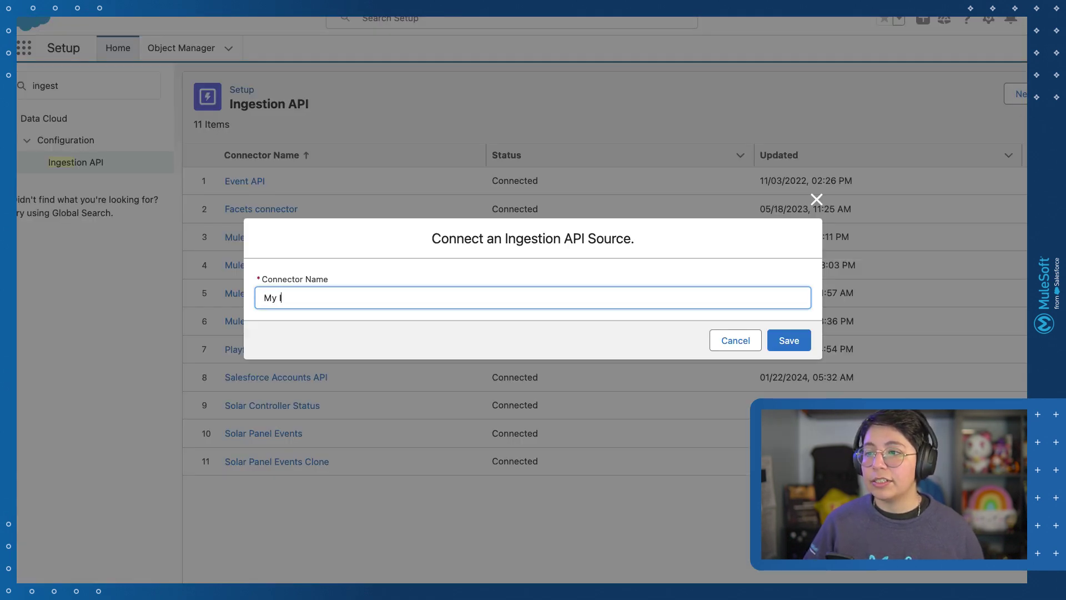
text(Ingestion API)
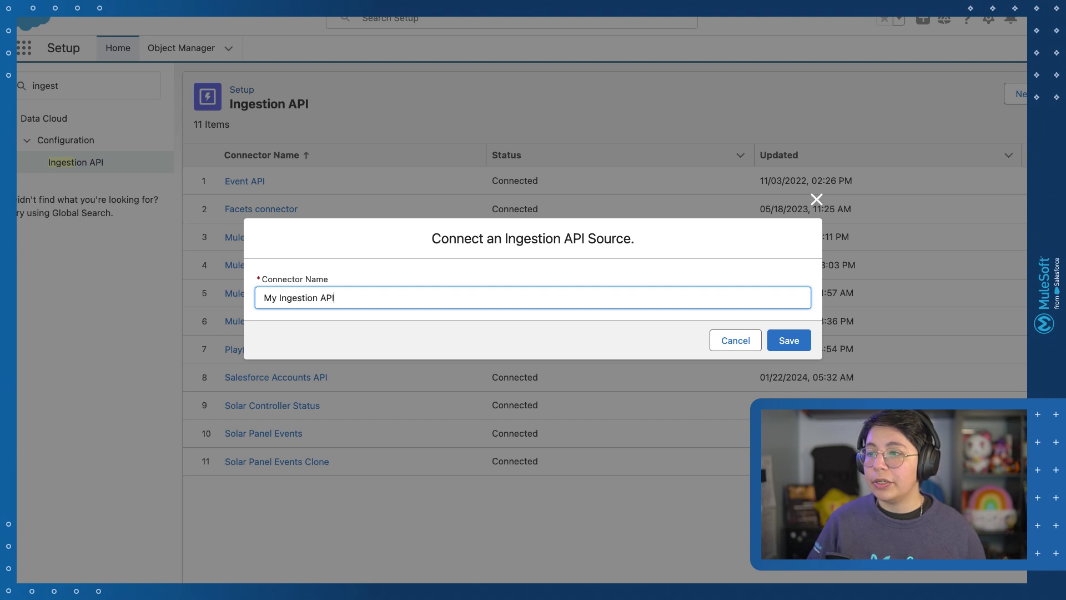
key(Return)
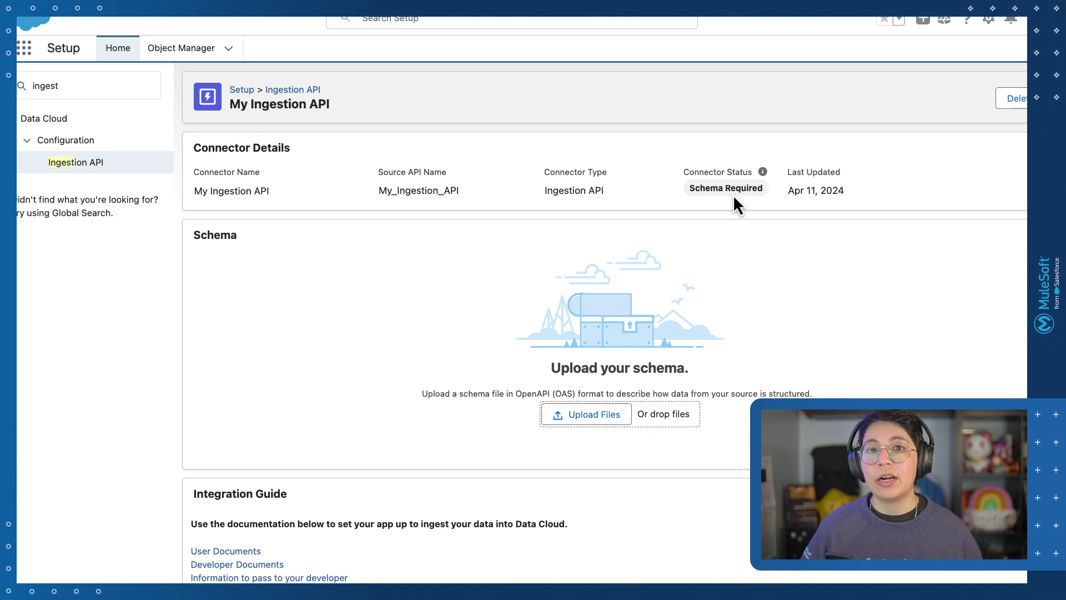
Upload the schema YAML, preview the exercises and runner_profiles objects, and save the schema
click(607, 412)
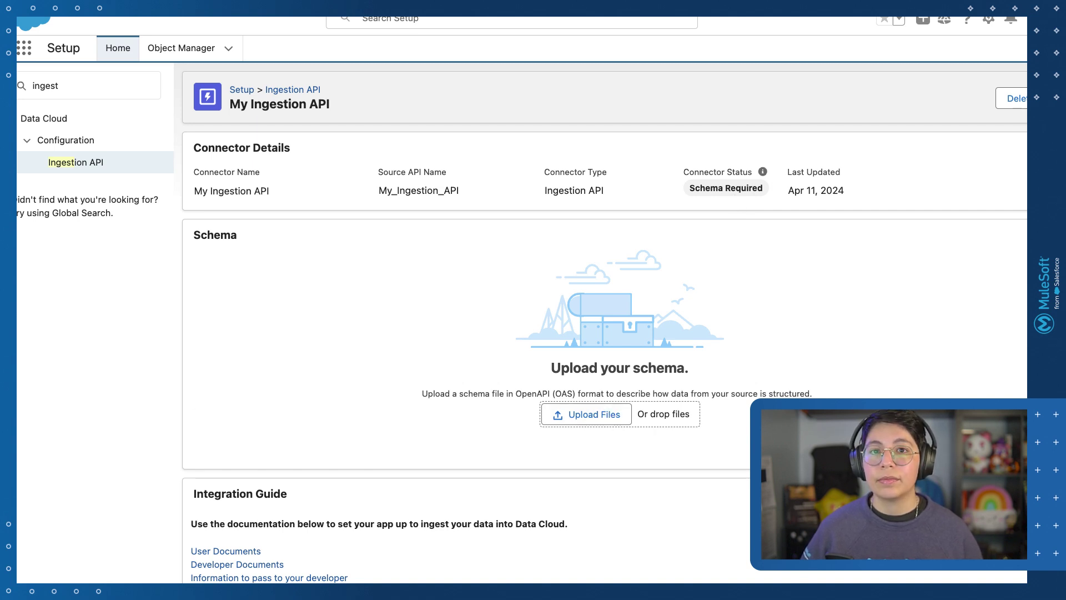
drag(241, 355, 579, 412)
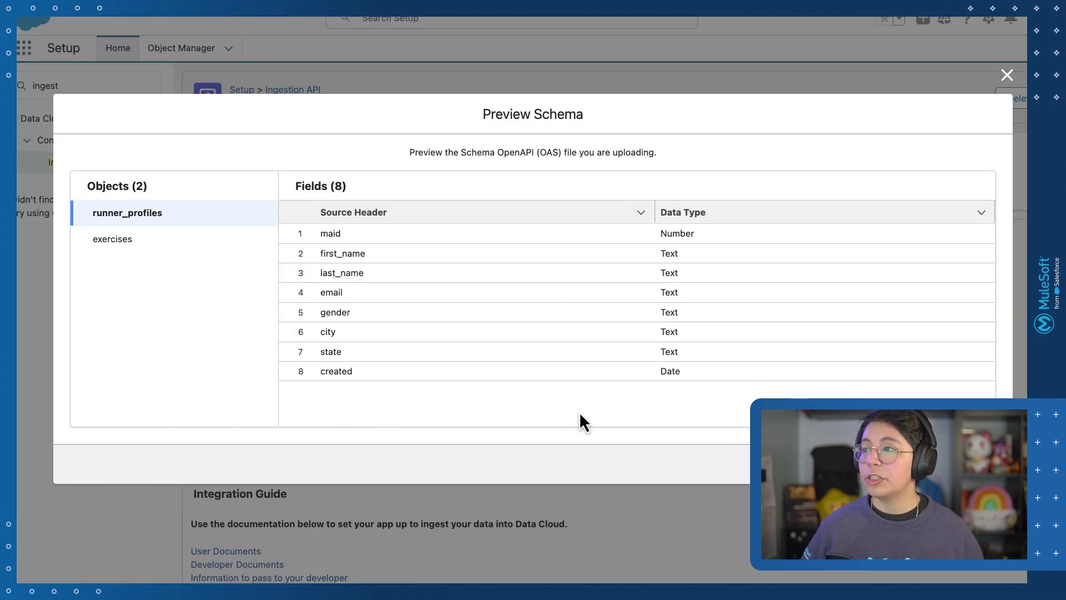
click(139, 239)
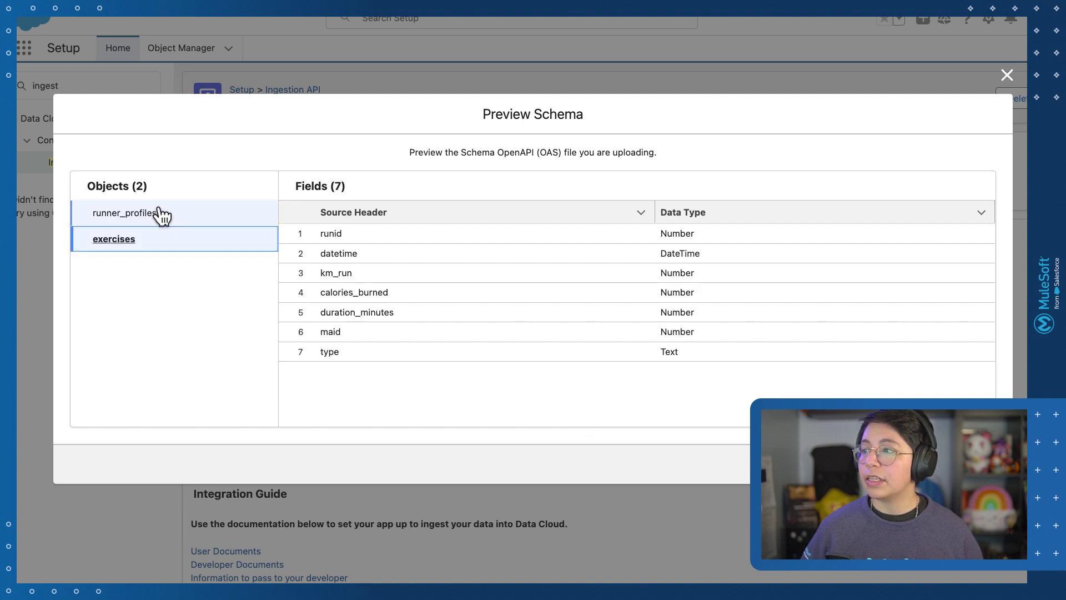
click(162, 216)
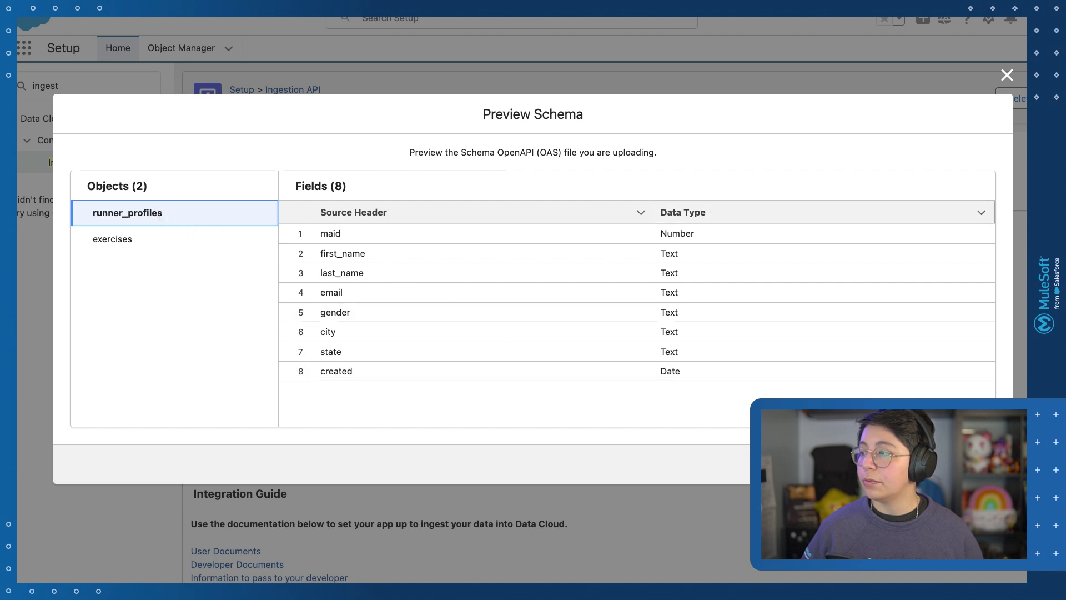
click(978, 464)
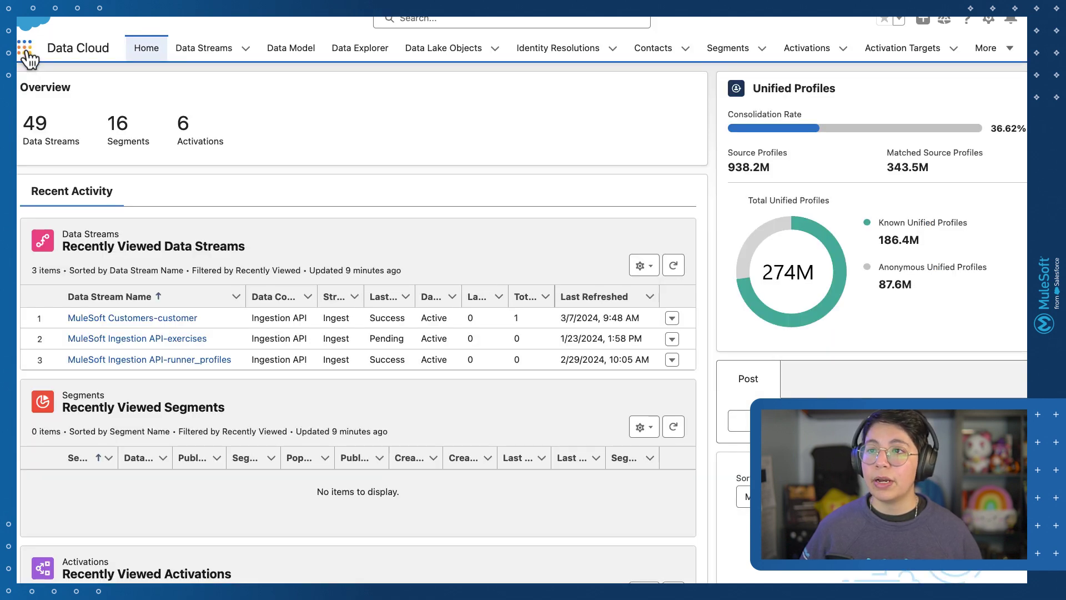
Switch to the Data Cloud app and start a new data stream from the Data Streams list
click(26, 54)
text(data)
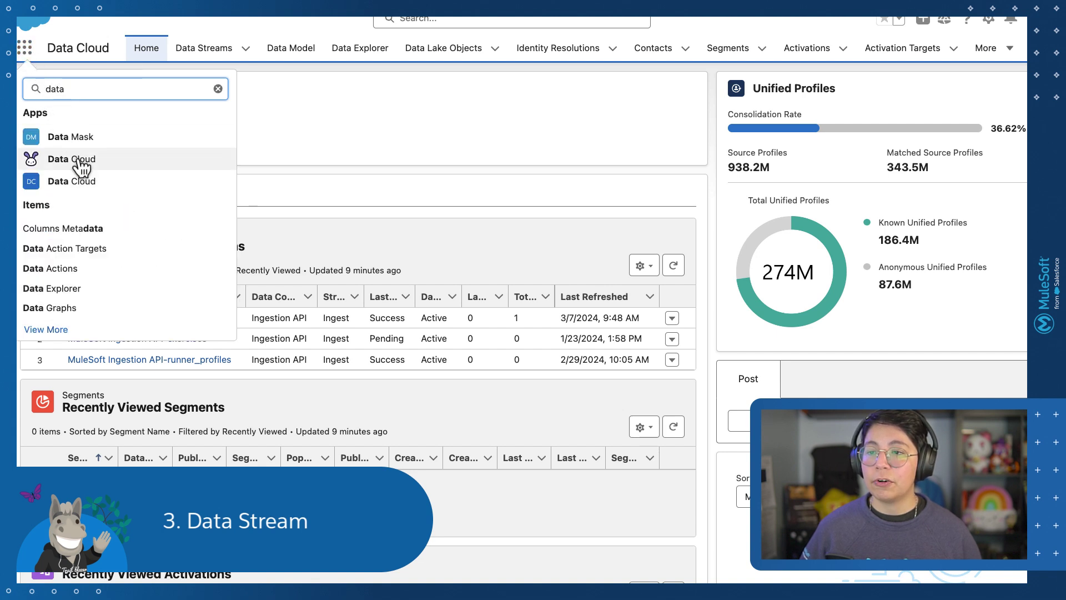
click(79, 159)
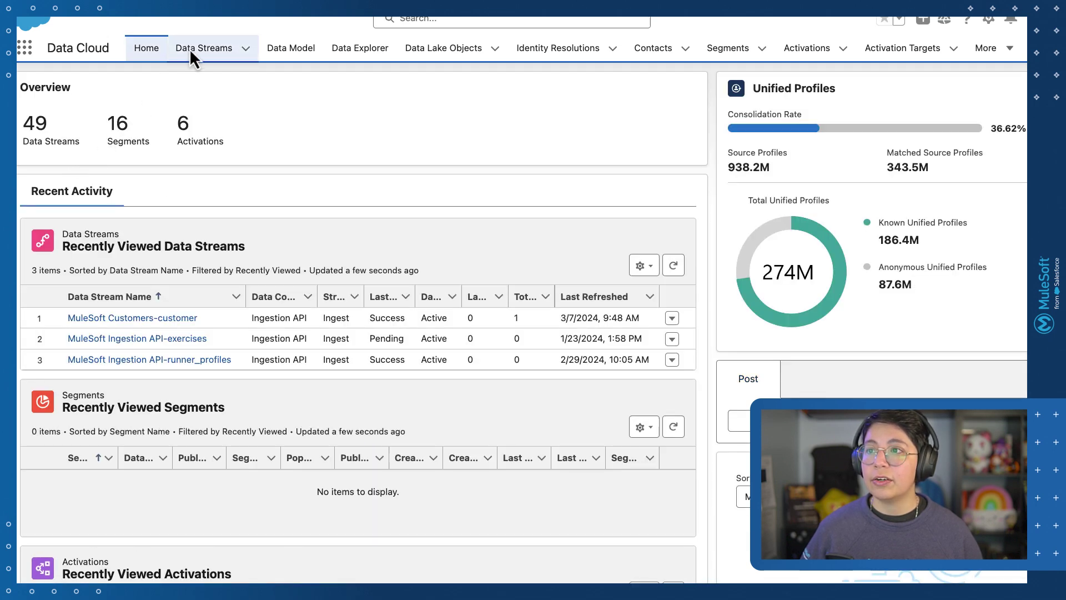
click(189, 49)
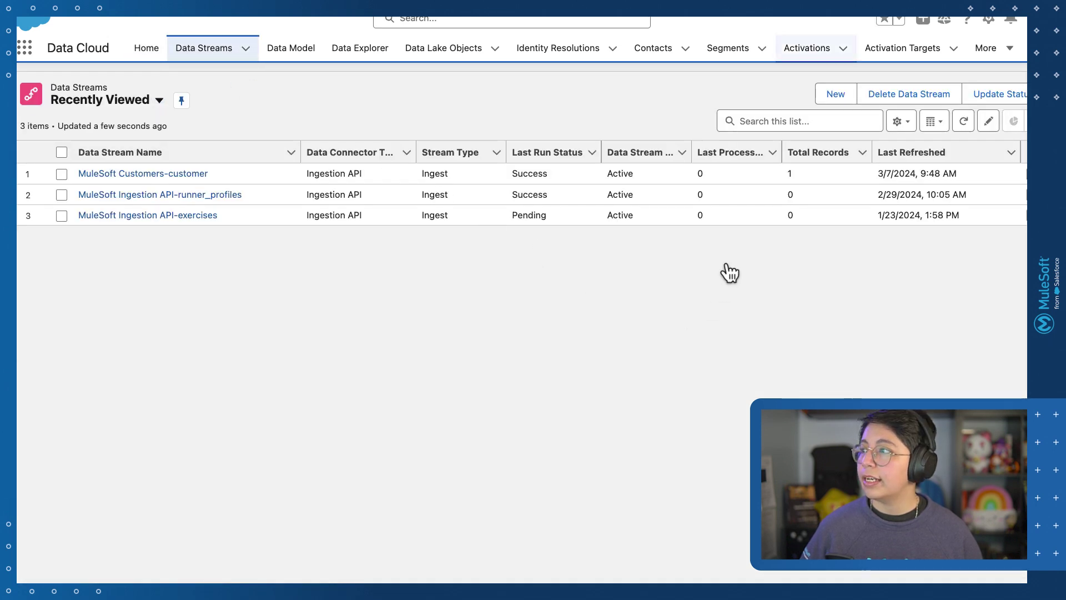
click(832, 97)
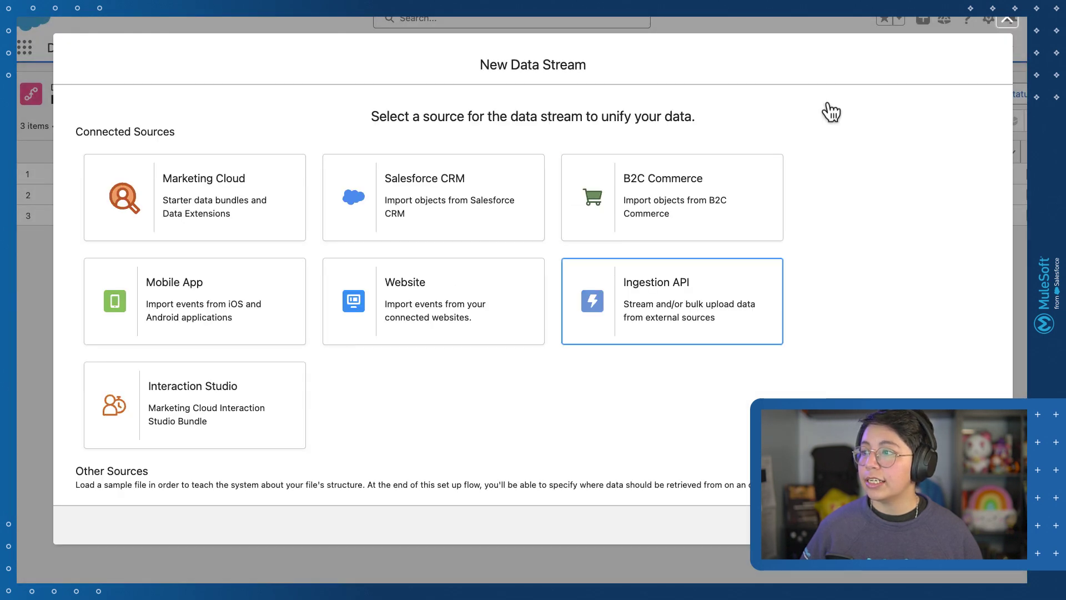
Pick Ingestion API as the source, choose My Ingestion API, and tick only runner_profiles
click(661, 306)
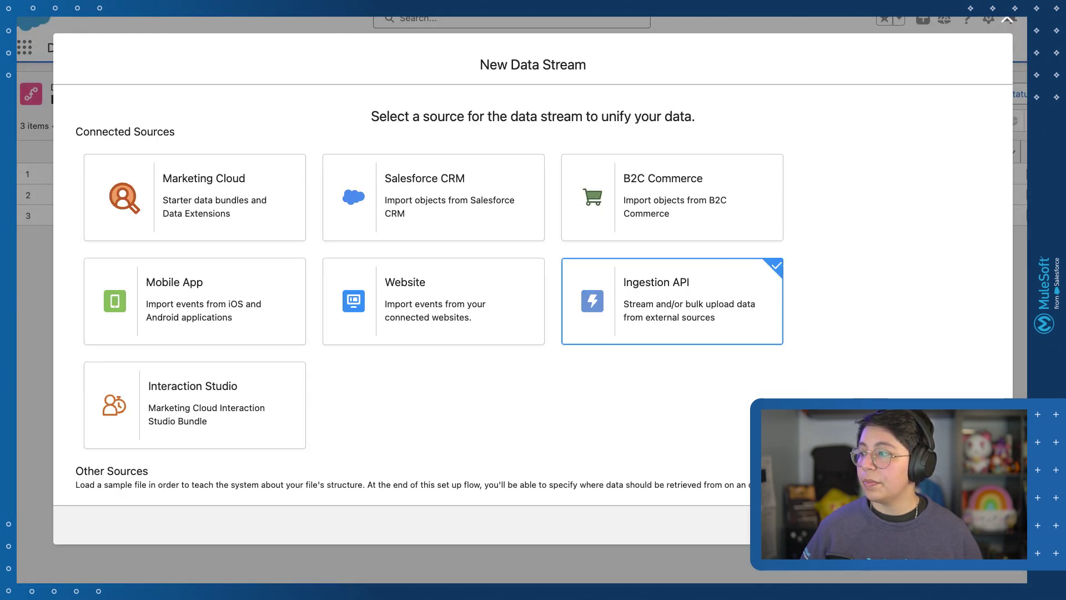
key(Return)
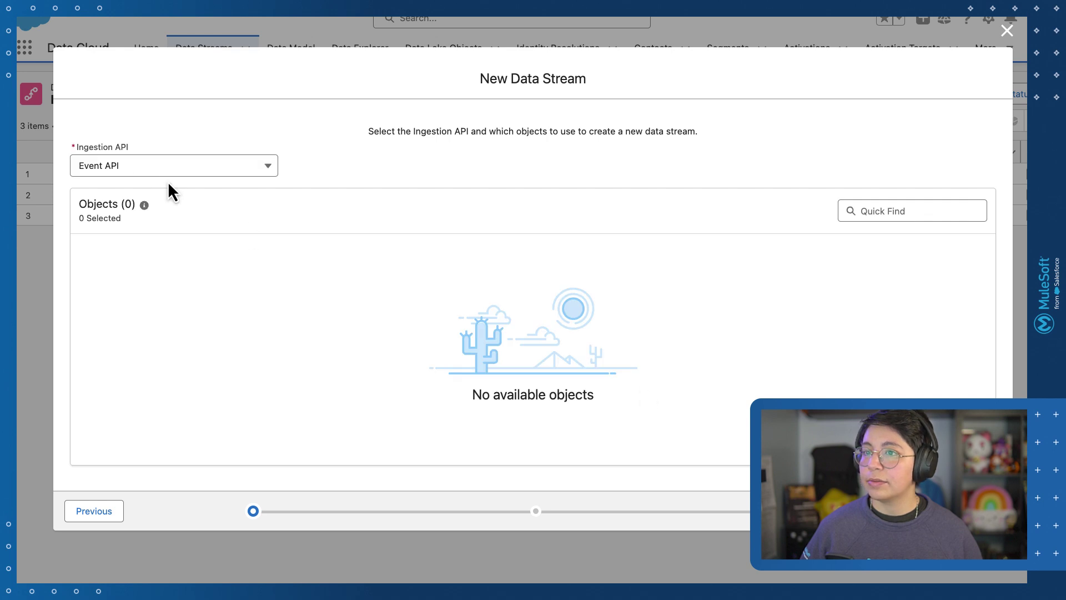
click(143, 170)
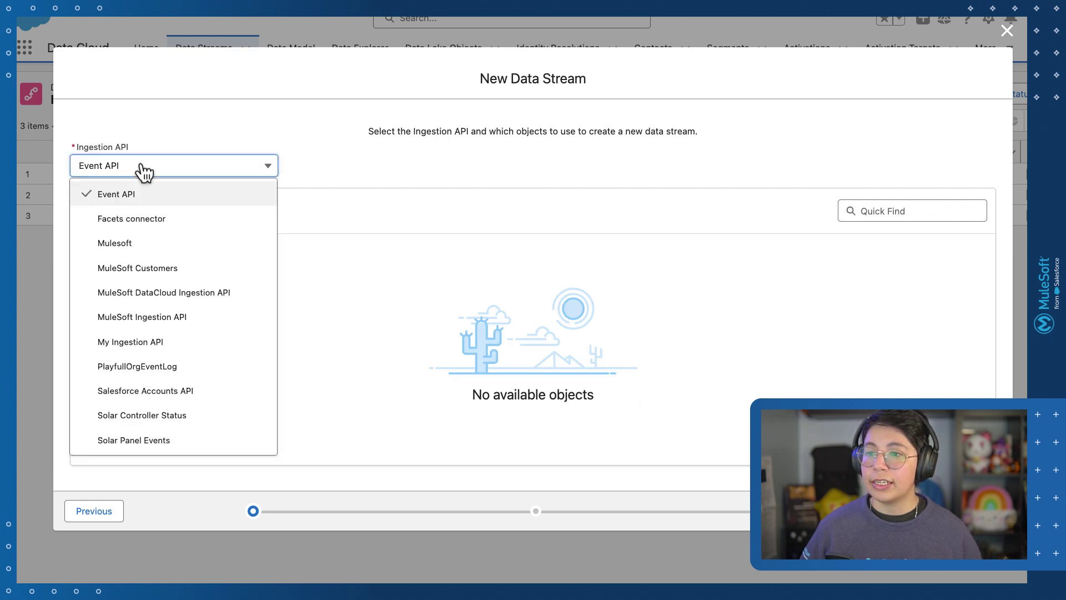
click(187, 344)
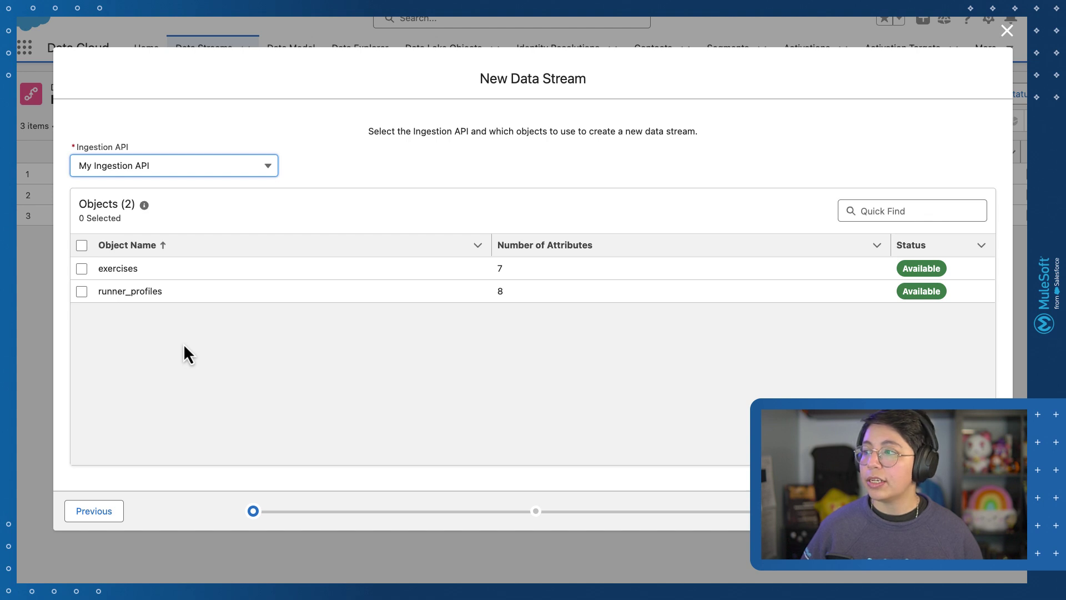
click(82, 292)
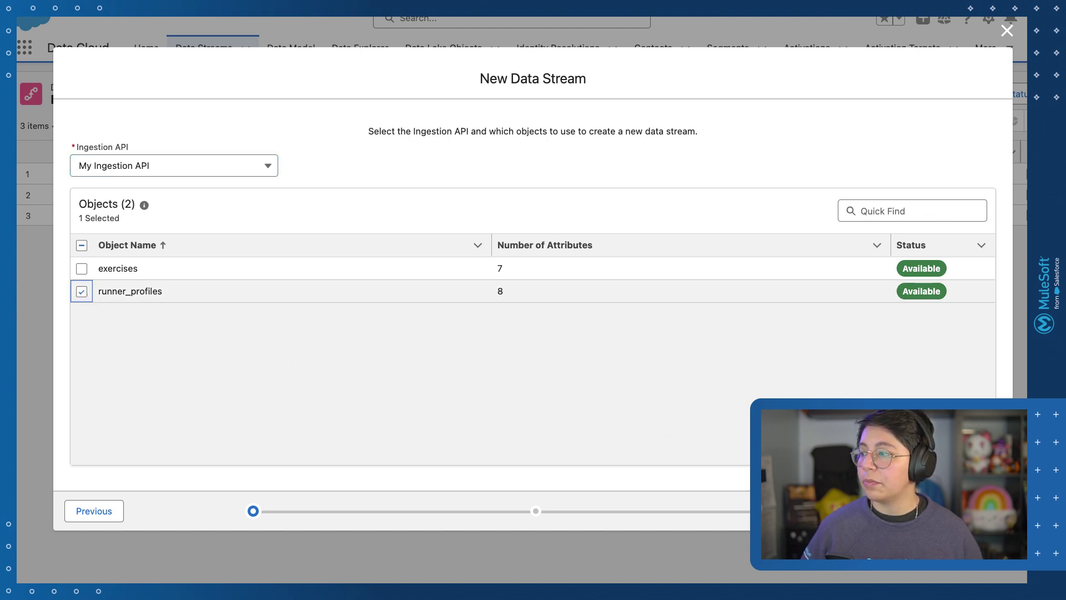
Give runner_profiles the Profile category and maid as primary key, then deploy with the default data space
click(971, 511)
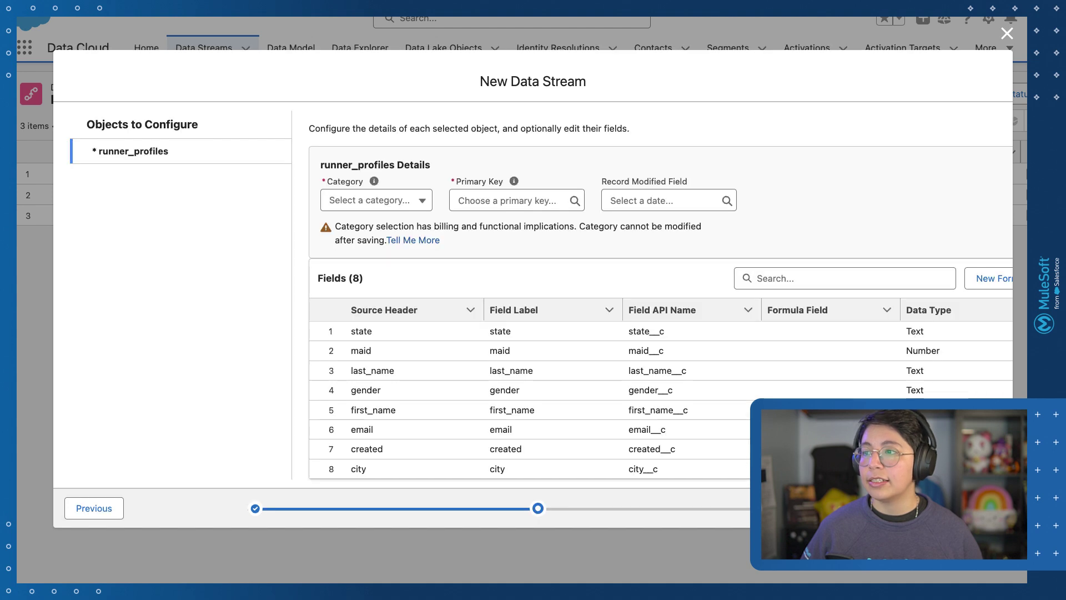
click(407, 208)
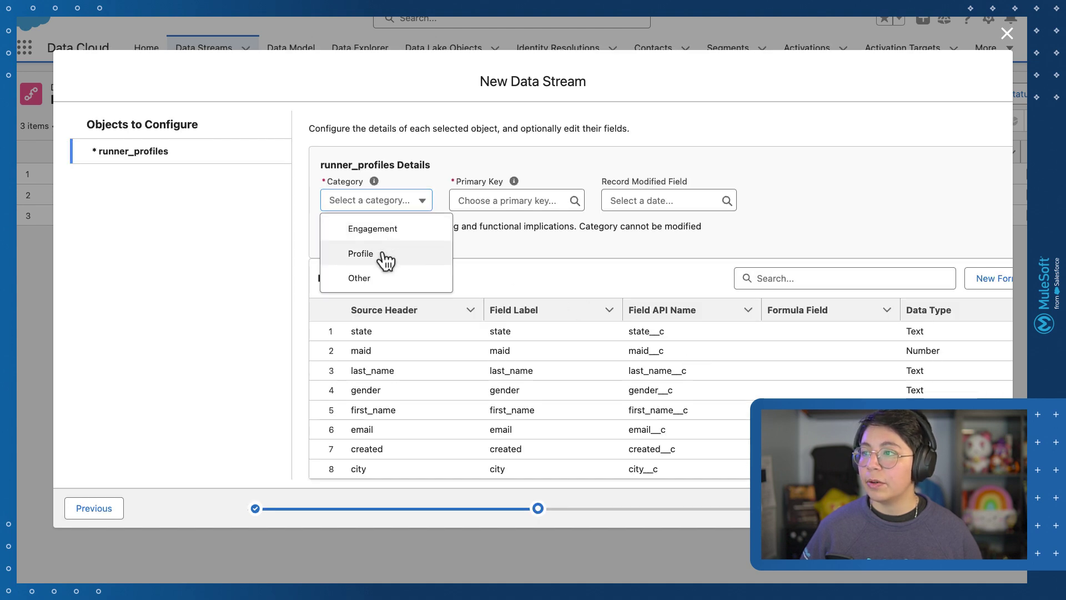
click(384, 254)
click(430, 200)
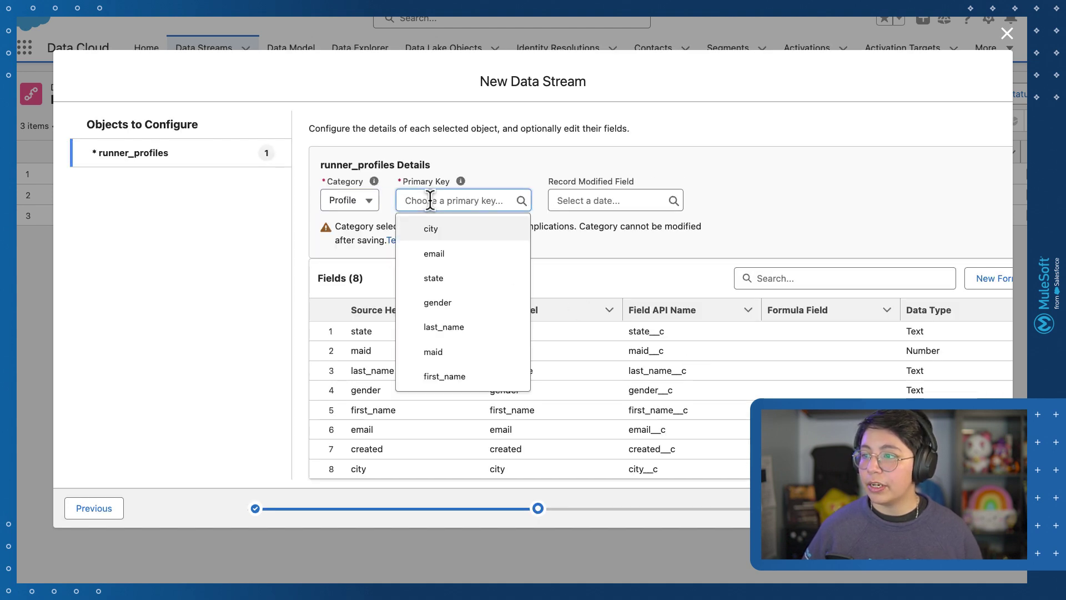
click(468, 352)
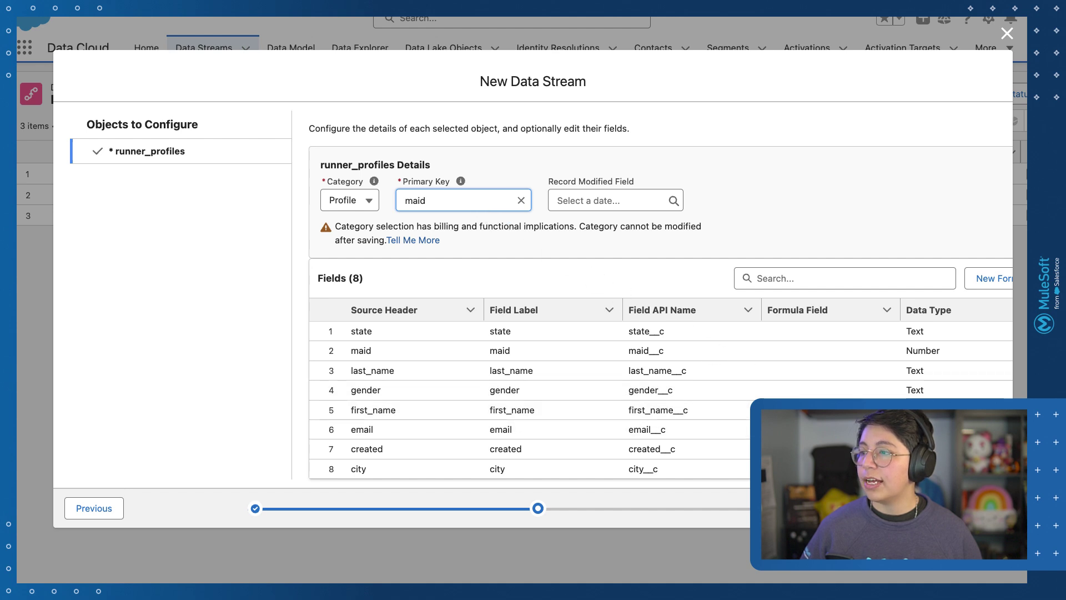
click(979, 508)
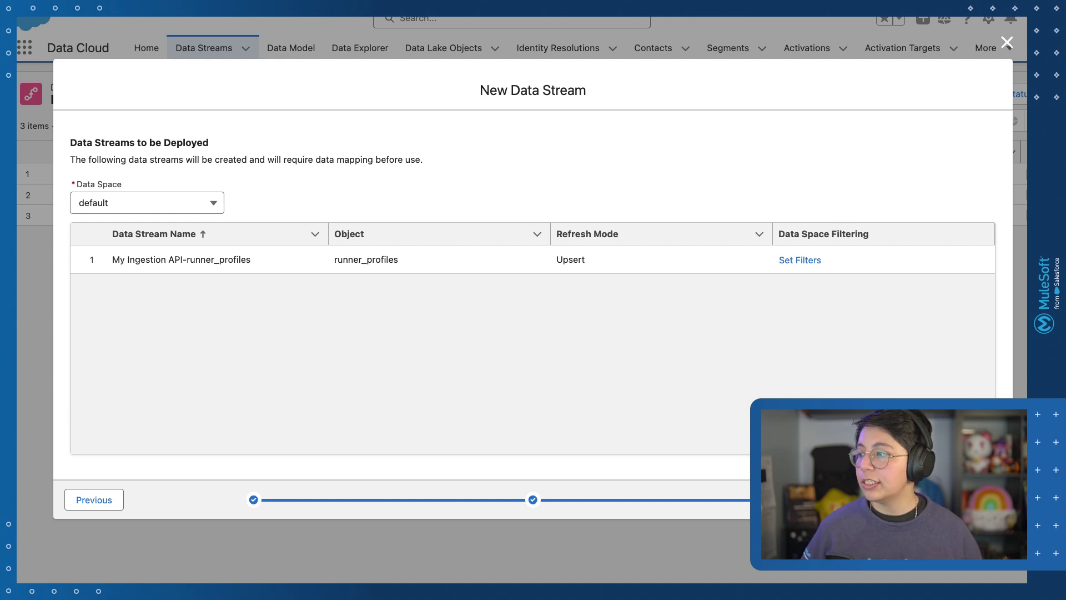
click(969, 500)
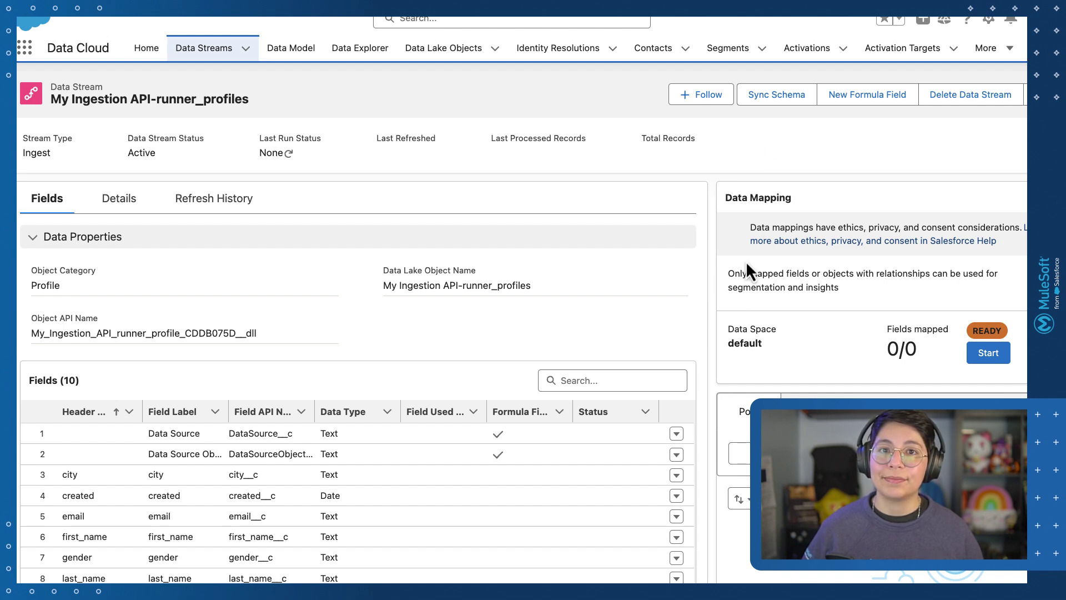
Return to the My Ingestion API connector page showing In Use with exercises and runner_profiles
key(ctrl+Tab)
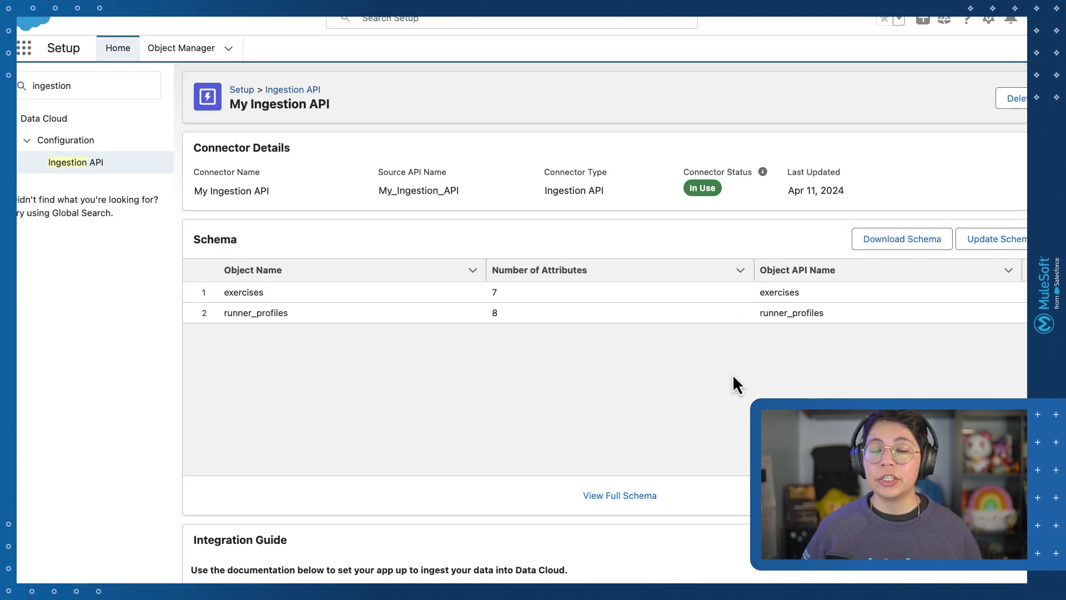